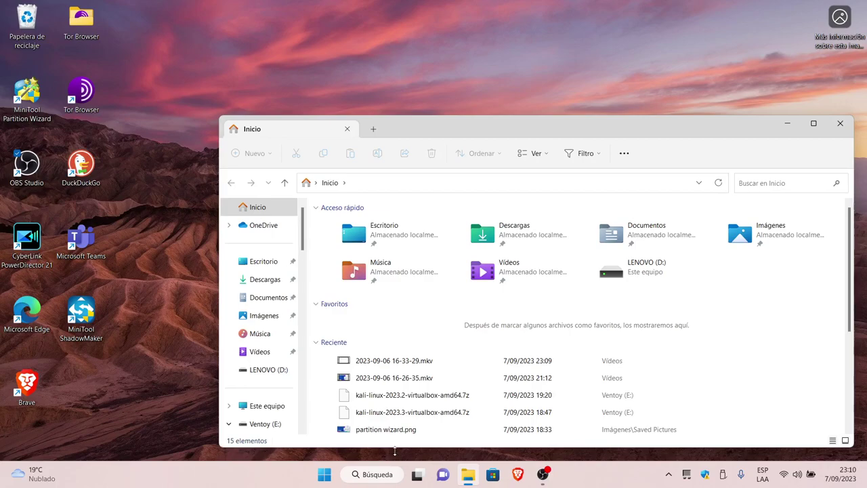
- Open the Este equipo overview and examine the capacity and free space of the C:, D: and Ventoy (E:) drives
click(270, 406)
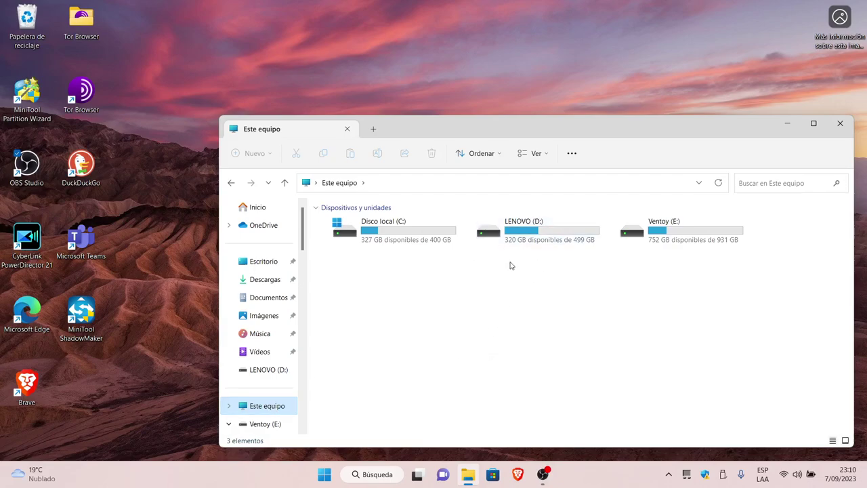
drag(706, 263, 337, 220)
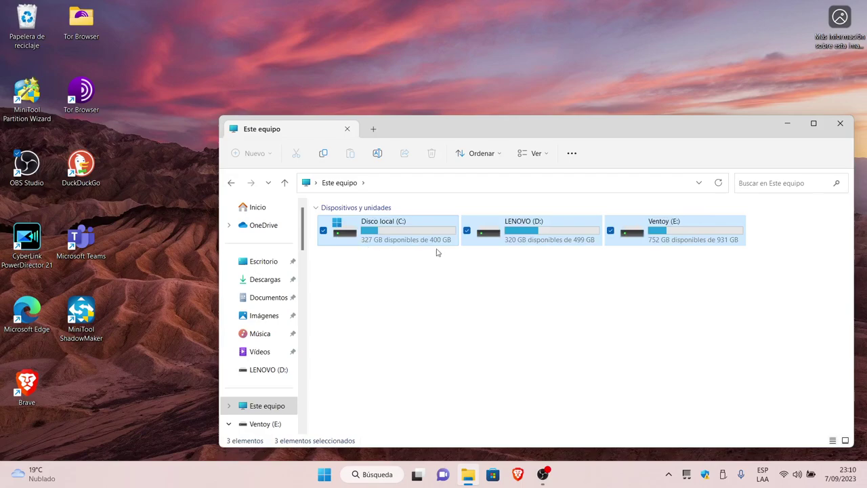
click(754, 269)
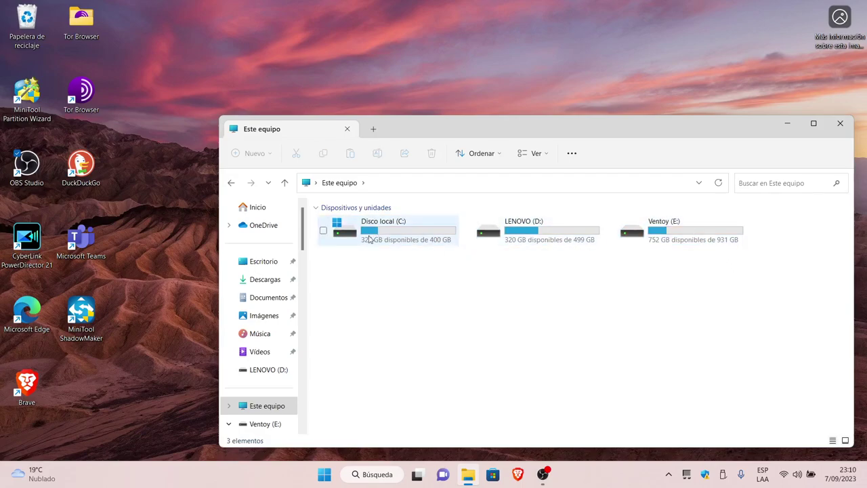
drag(598, 256, 344, 227)
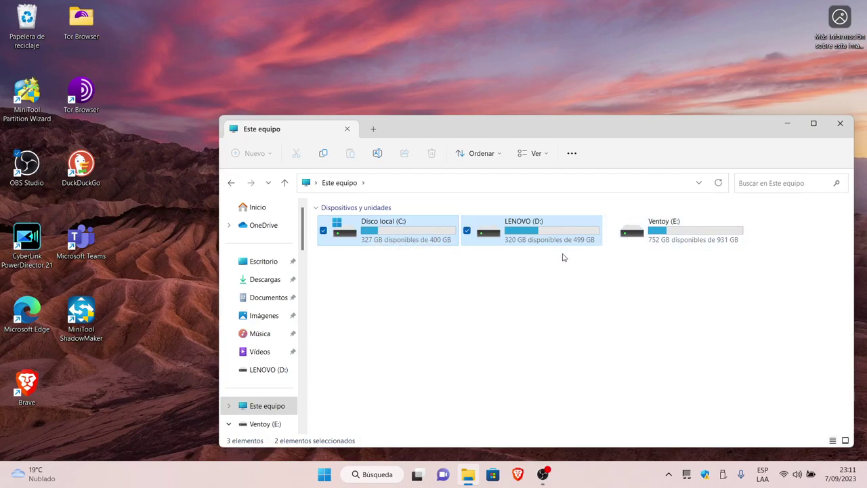
click(689, 233)
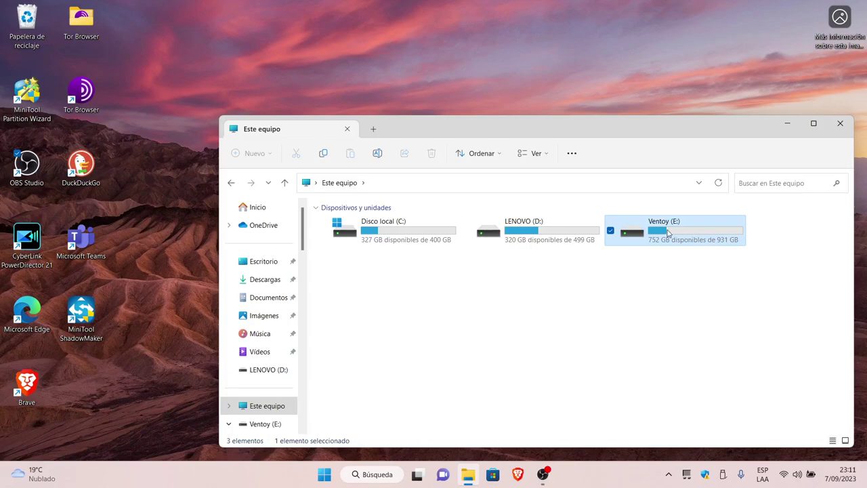
drag(581, 252, 354, 225)
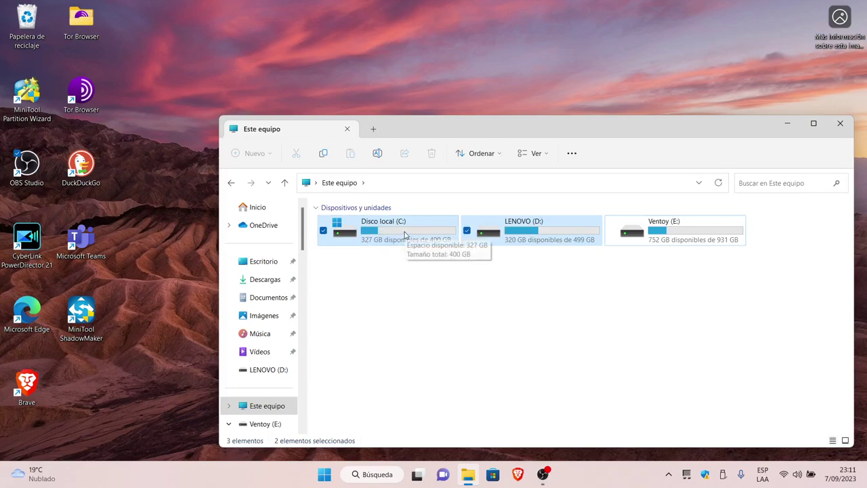
drag(592, 252, 337, 224)
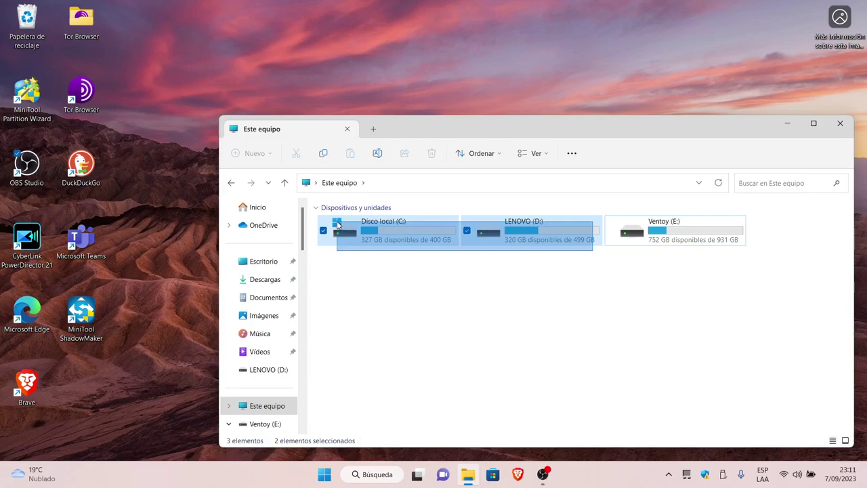
drag(337, 224, 338, 224)
drag(337, 225, 337, 224)
click(684, 288)
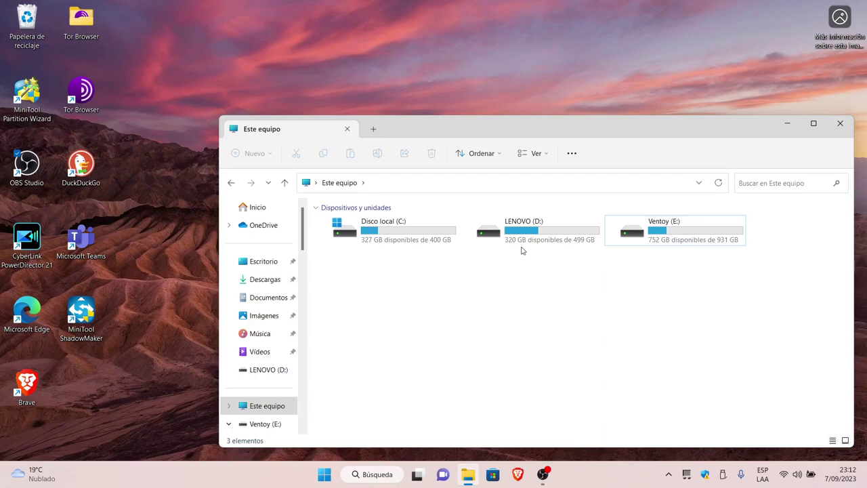
double_click(21, 88)
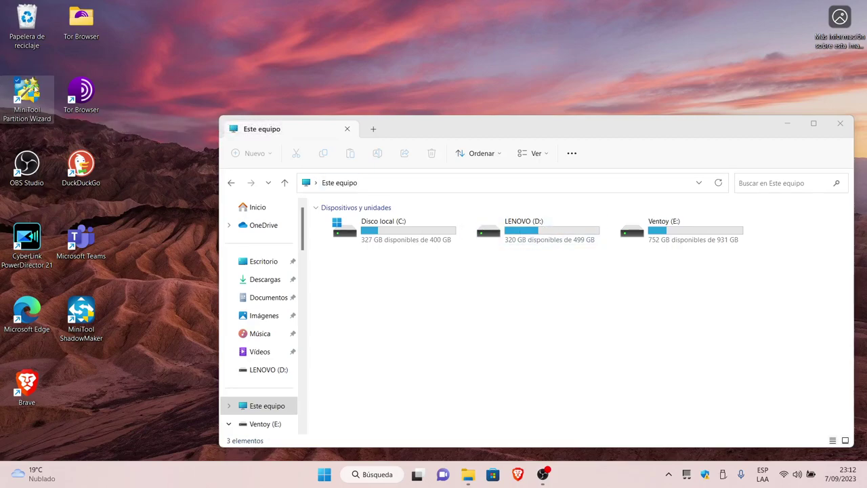
click(38, 105)
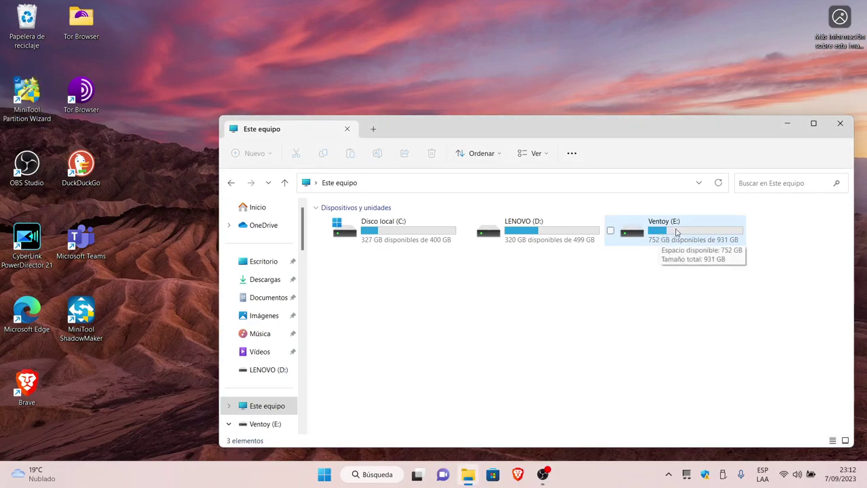
click(676, 233)
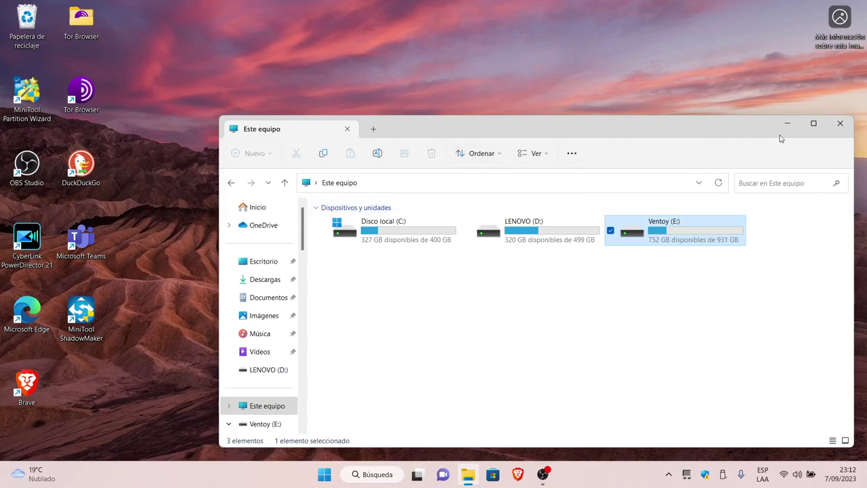
click(369, 476)
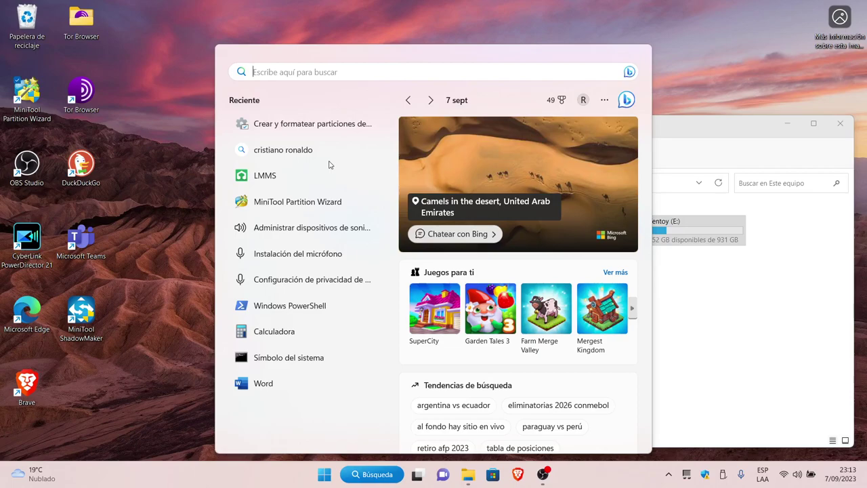
click(698, 234)
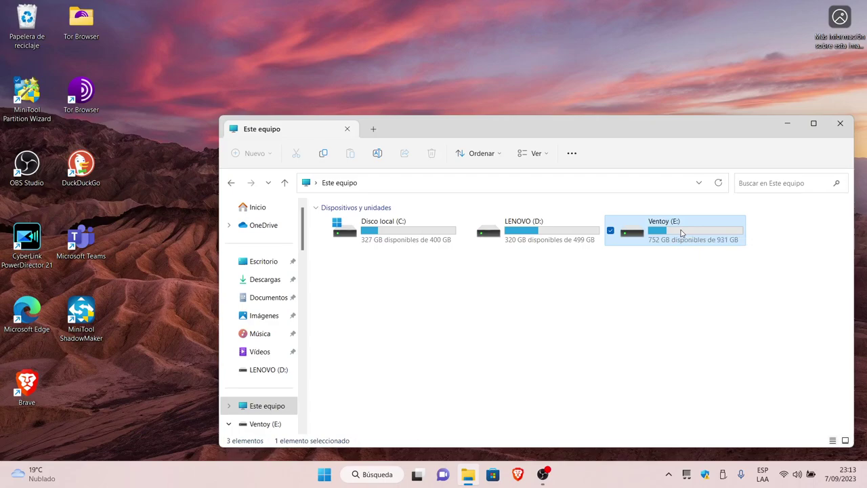
- View the folders on the Ventoy (E:) drive, return to the drive overview and leave Ventoy (E:) selected
double_click(681, 233)
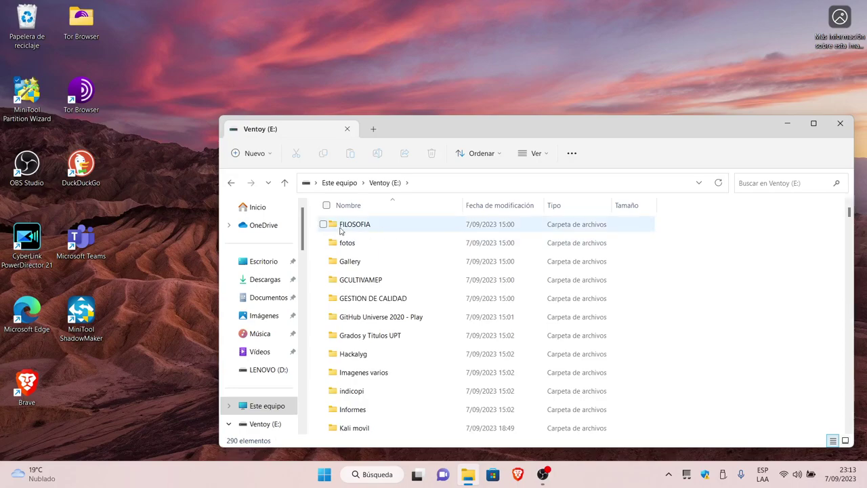
click(231, 182)
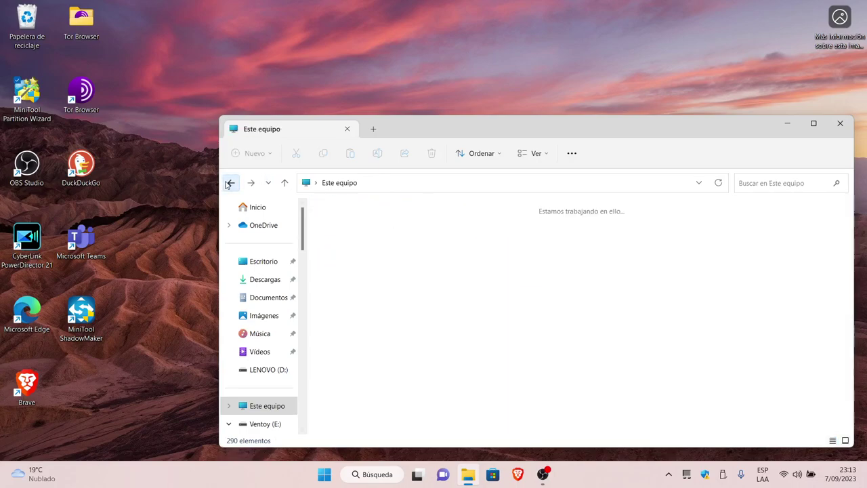
click(684, 229)
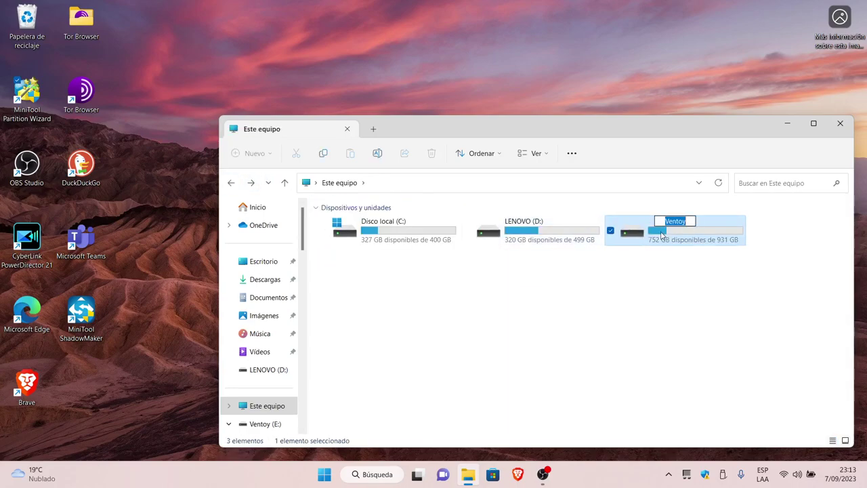
key(Escape)
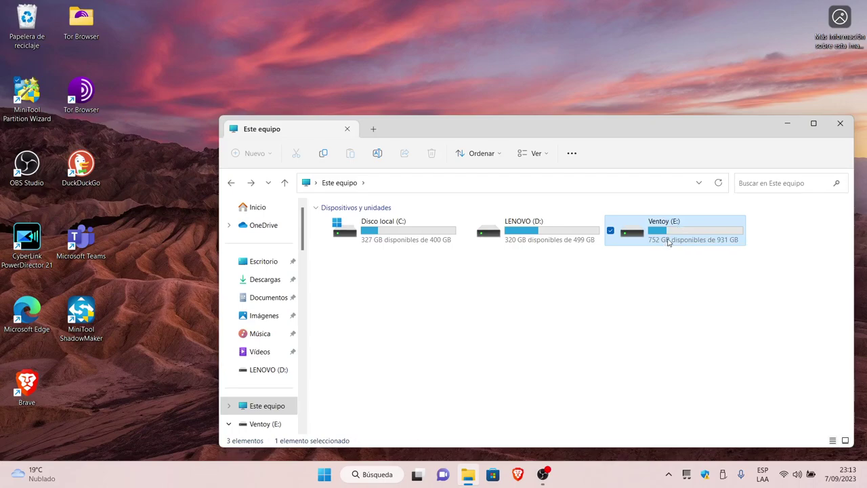
double_click(668, 242)
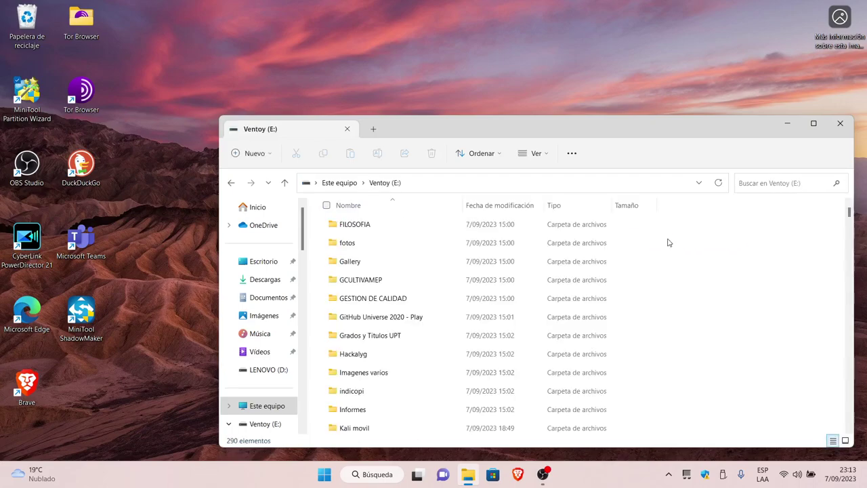
click(231, 183)
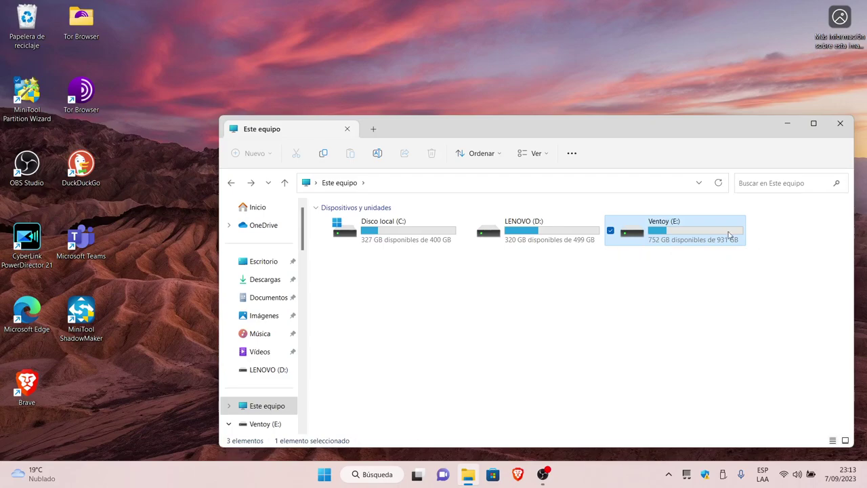
click(540, 234)
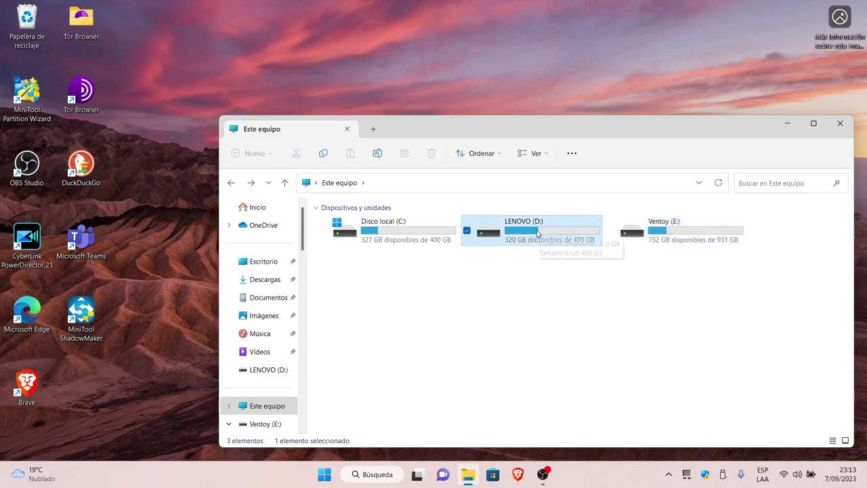
click(678, 230)
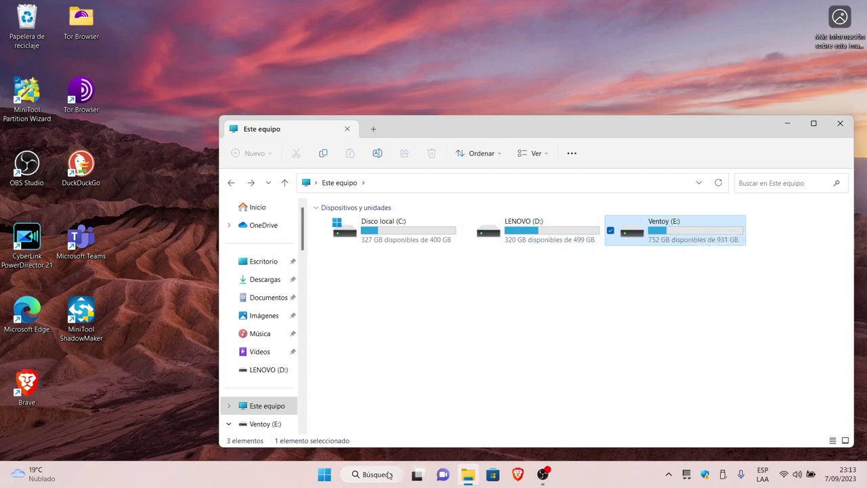
- Open Disk Management (Crear y formatear particiones de disco duro) and maximize its window
click(374, 474)
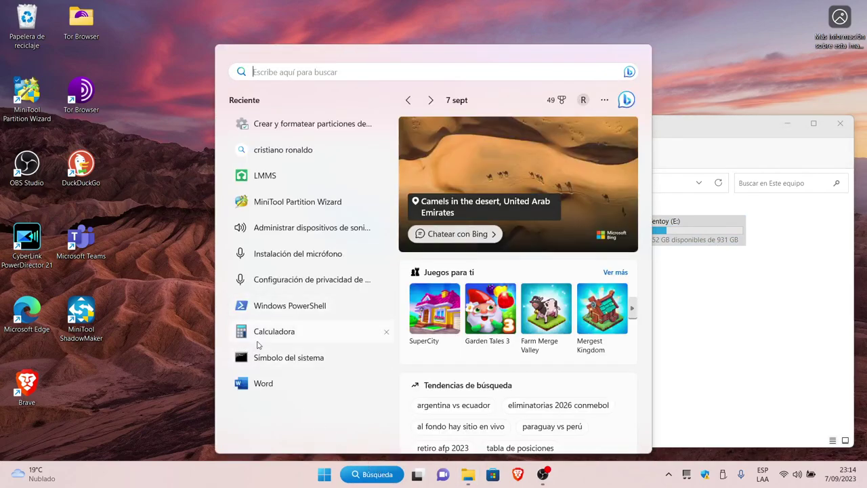
click(342, 128)
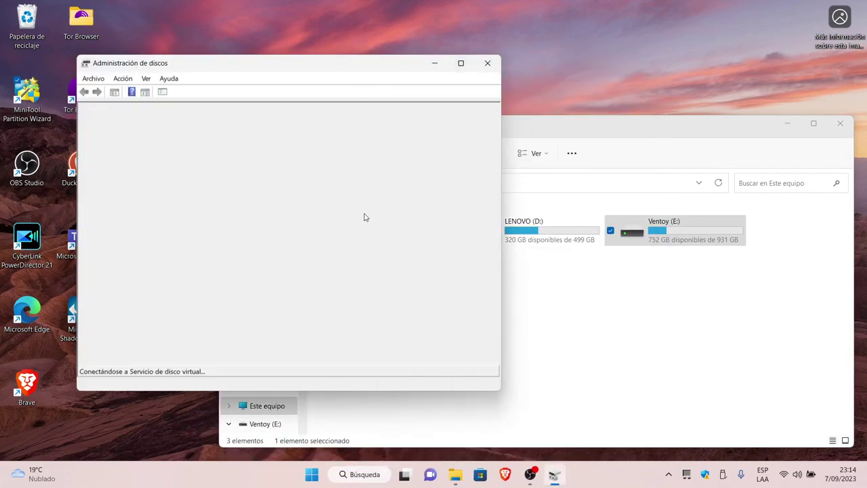
click(461, 63)
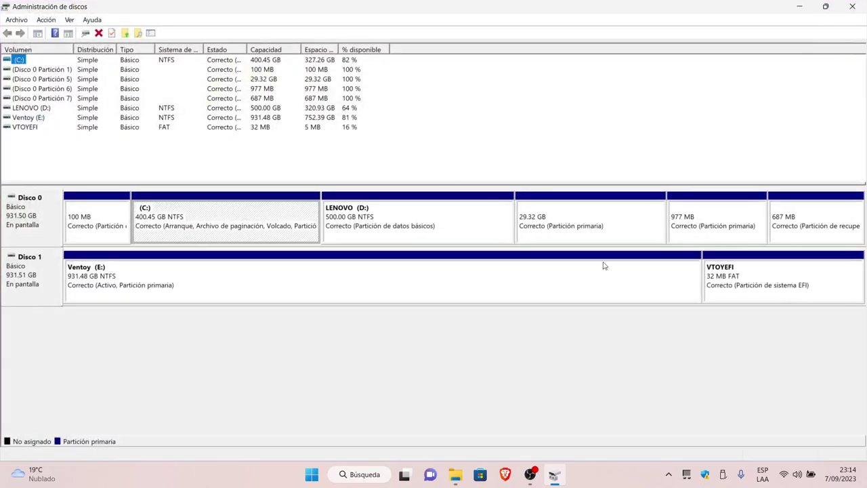
- Check the partition style of Disco 0 in the volume information of its properties, and close them
click(11, 207)
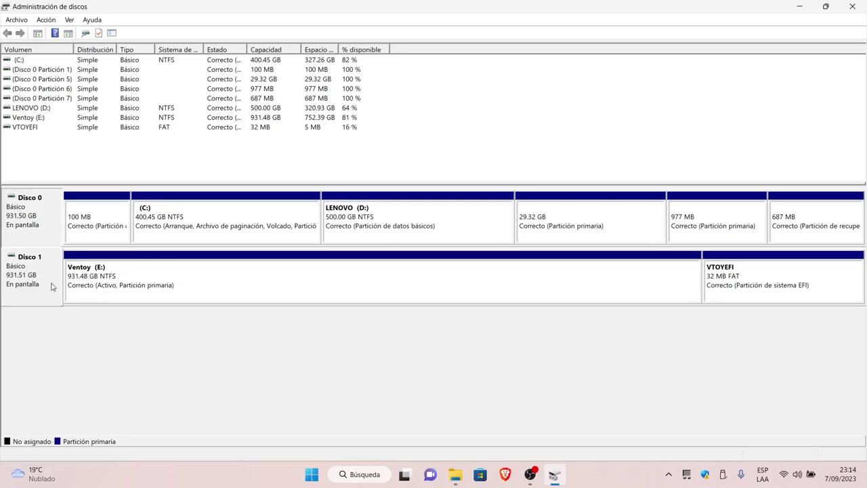
right_click(32, 221)
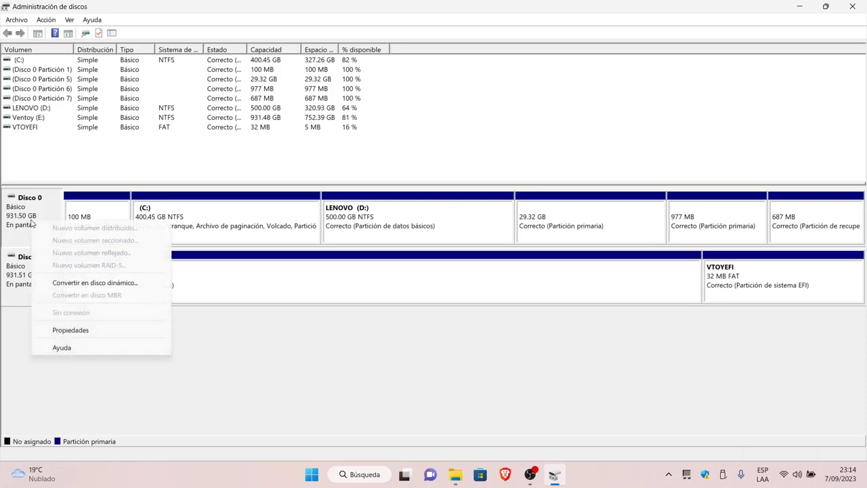
click(61, 332)
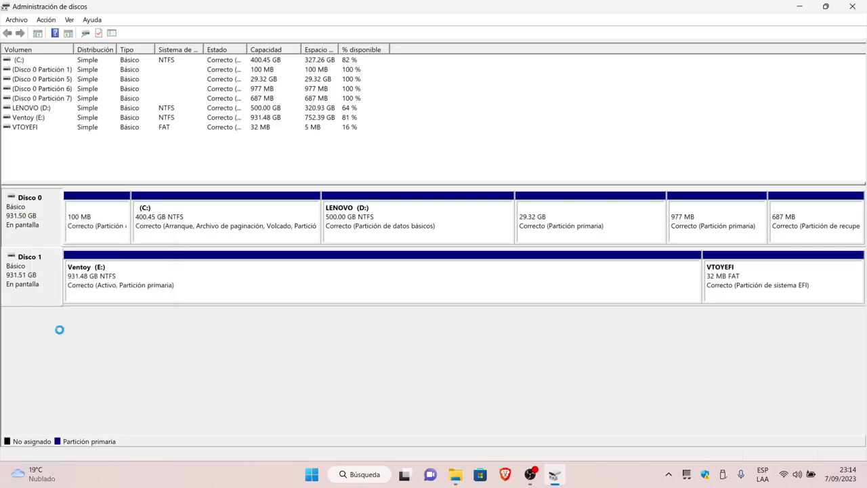
click(139, 73)
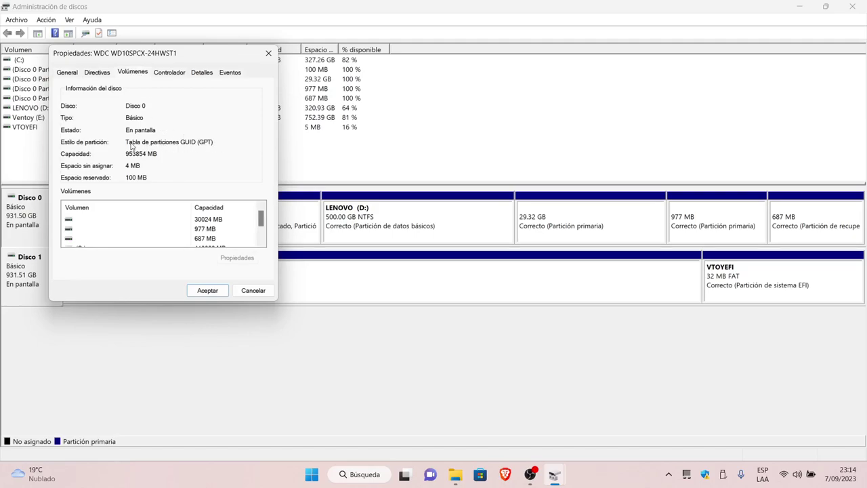
click(252, 290)
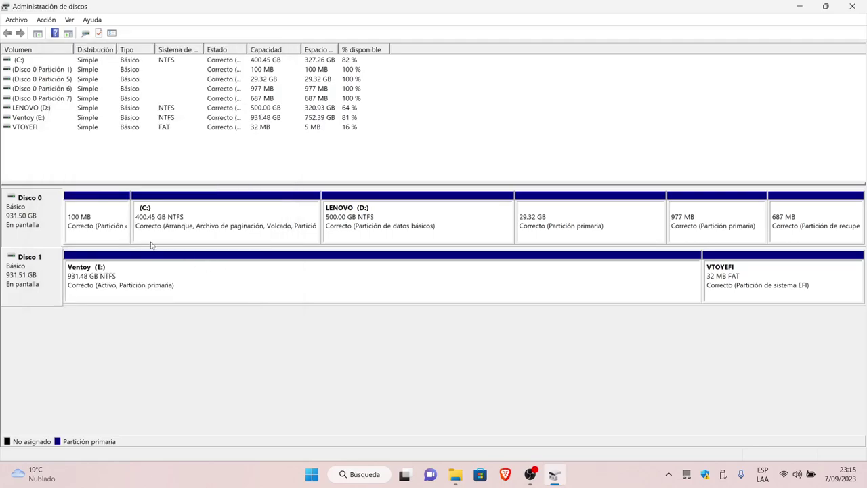
- Check the partition style of Disco 1 in the volume information of its properties, and close them
click(42, 280)
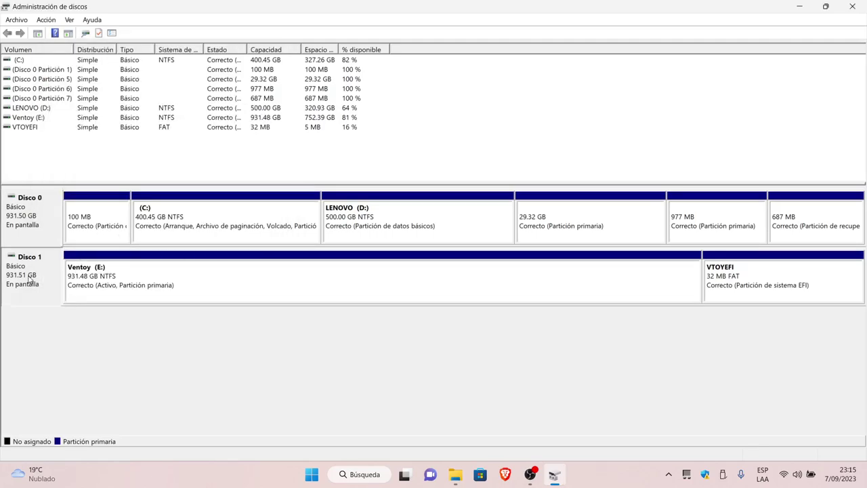
right_click(30, 278)
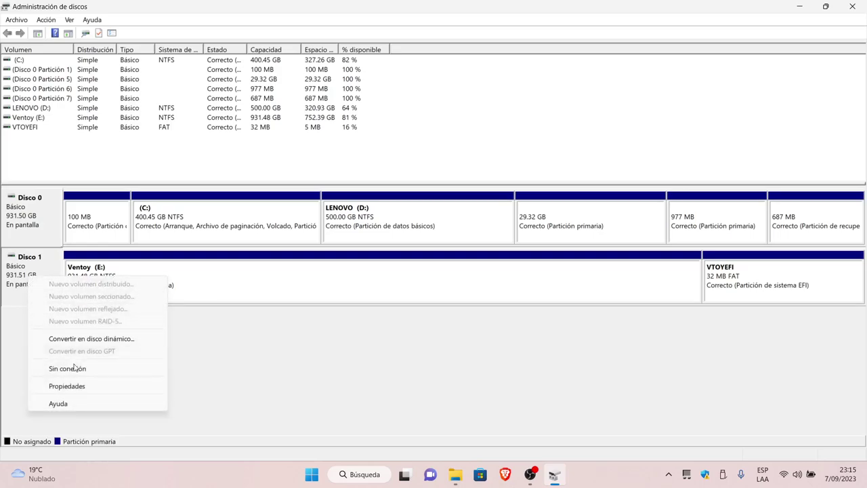
click(68, 386)
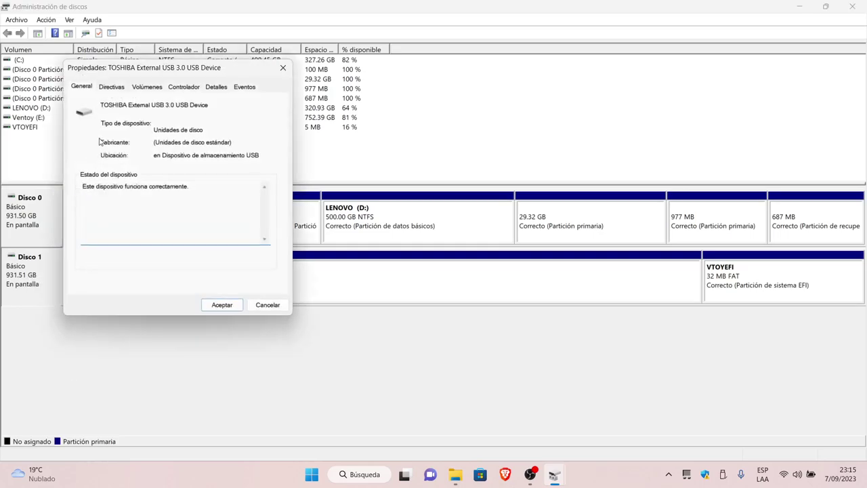
click(147, 87)
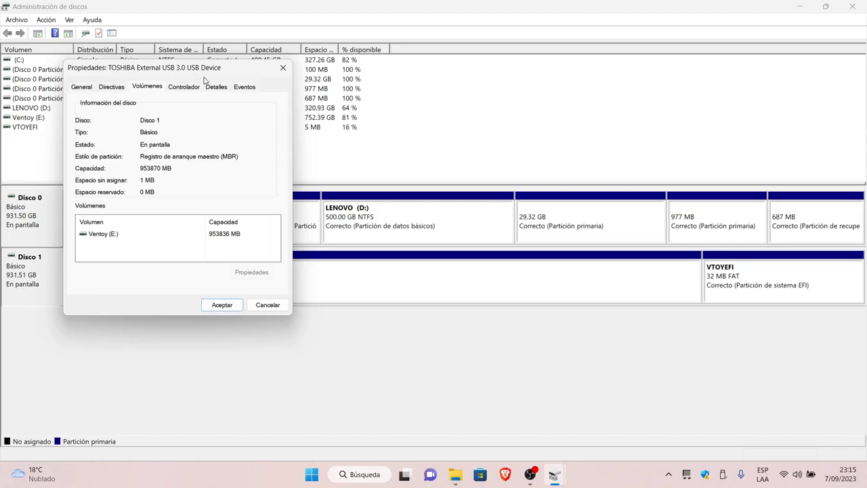
click(222, 305)
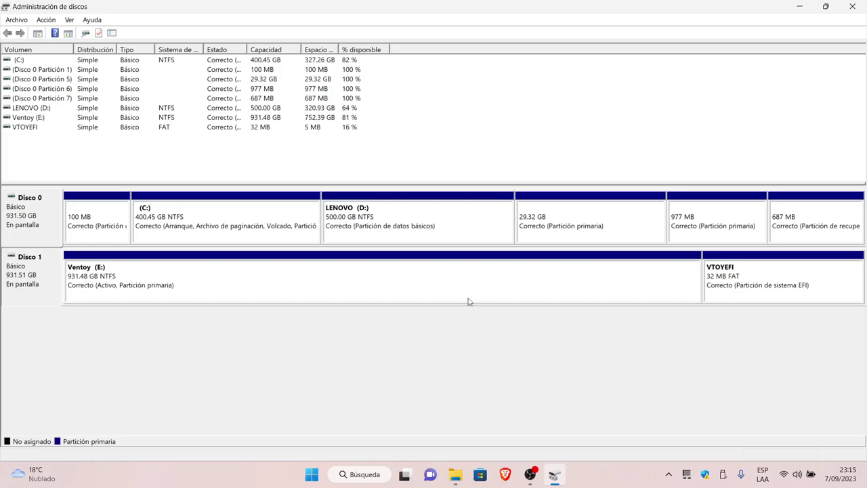
- Review the Ventoy (E:) drive in File Explorer's Este equipo overview, and minimize that window
click(455, 474)
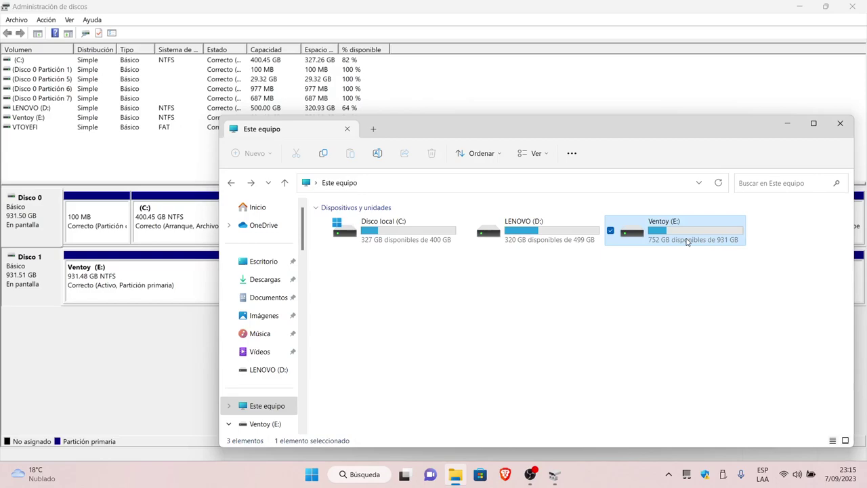
mouse_move(686, 244)
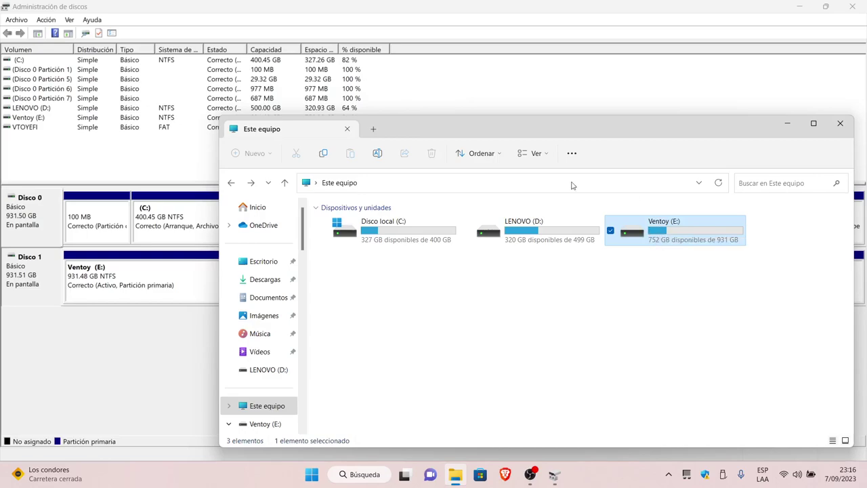
click(787, 124)
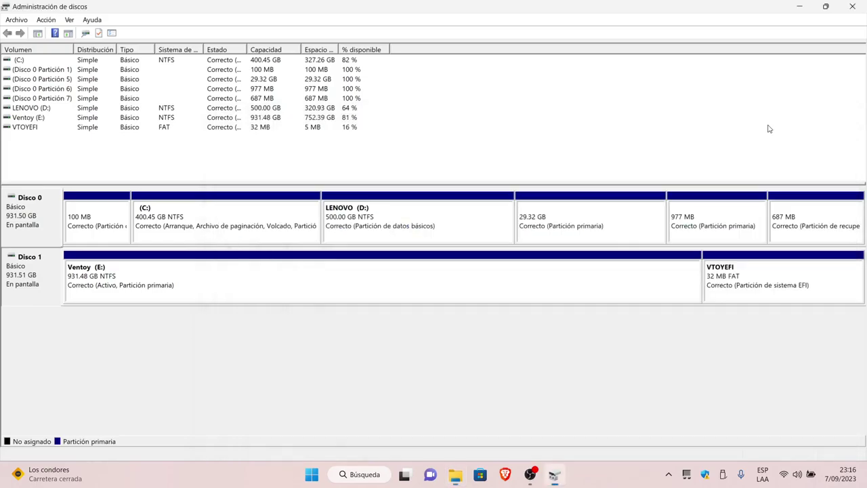
- Open the Ventoy (E:) partition of Disco 1 from Disk Management to view its folders, and close the folder window
click(828, 7)
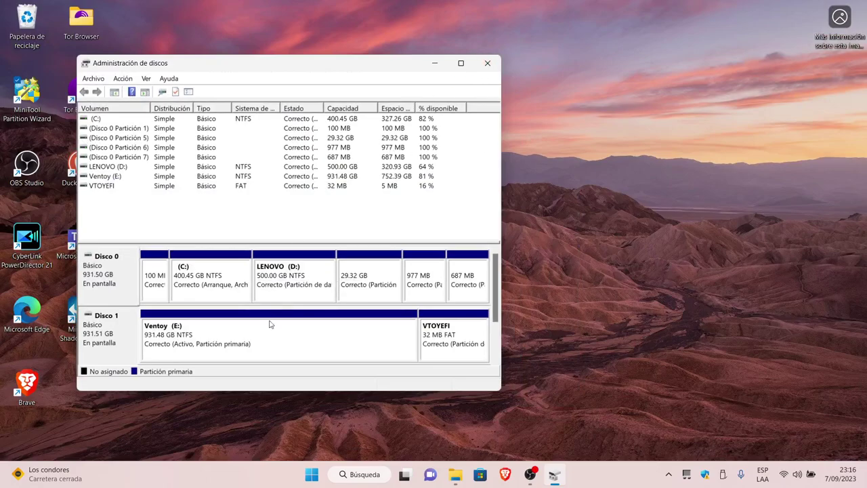
click(190, 344)
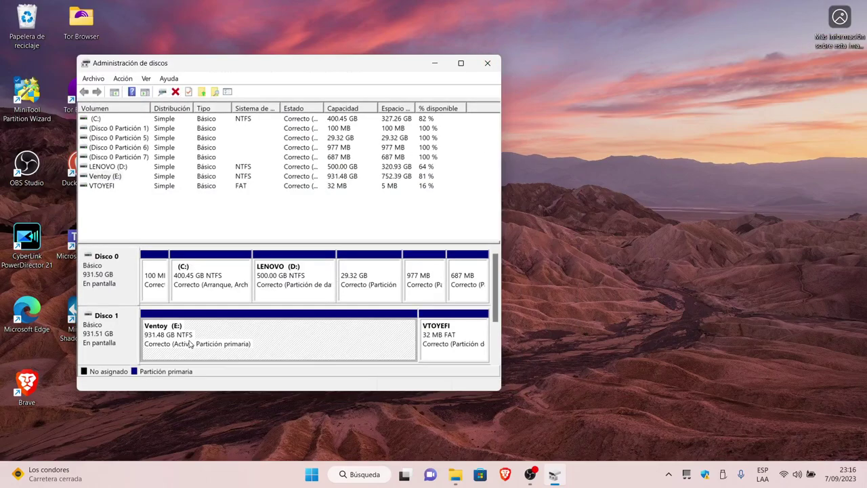
click(461, 63)
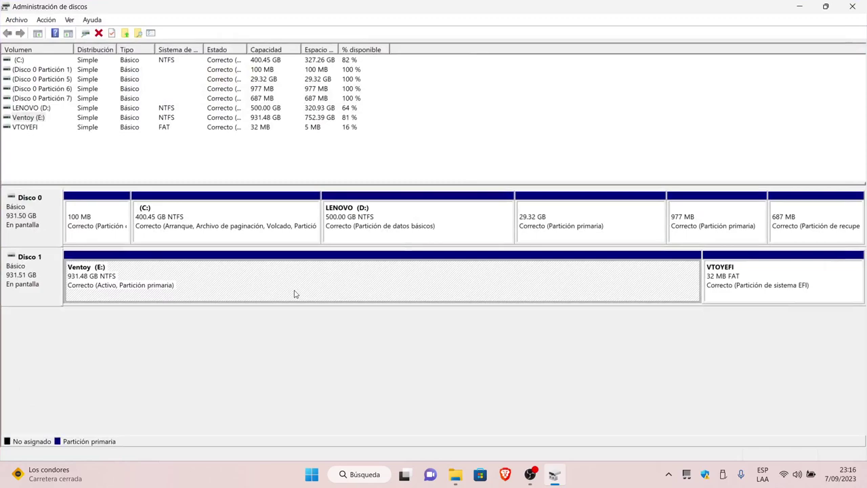
right_click(241, 285)
click(274, 290)
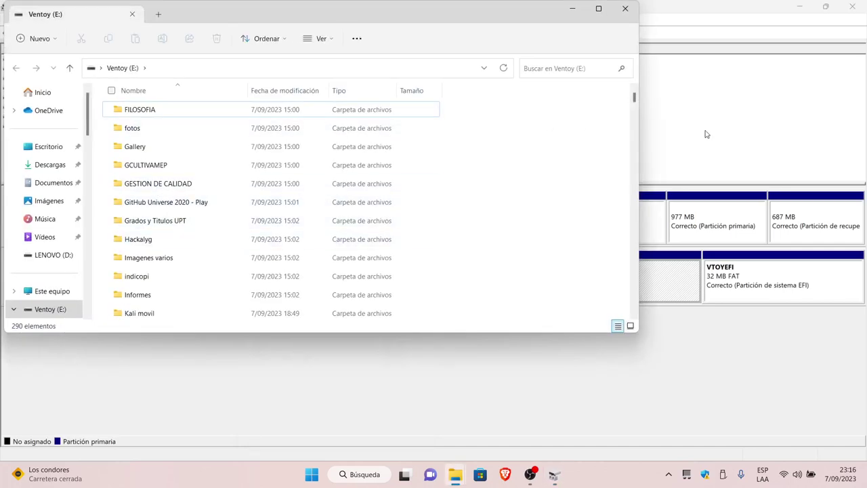
drag(634, 100, 627, 61)
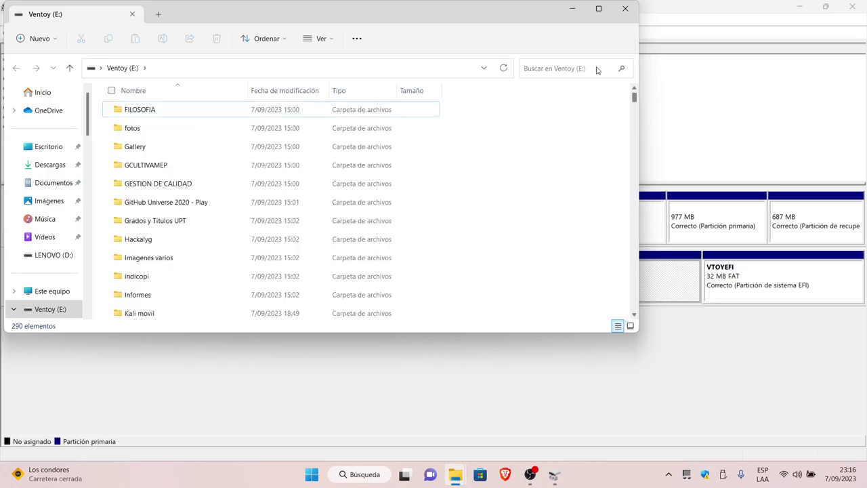
click(627, 13)
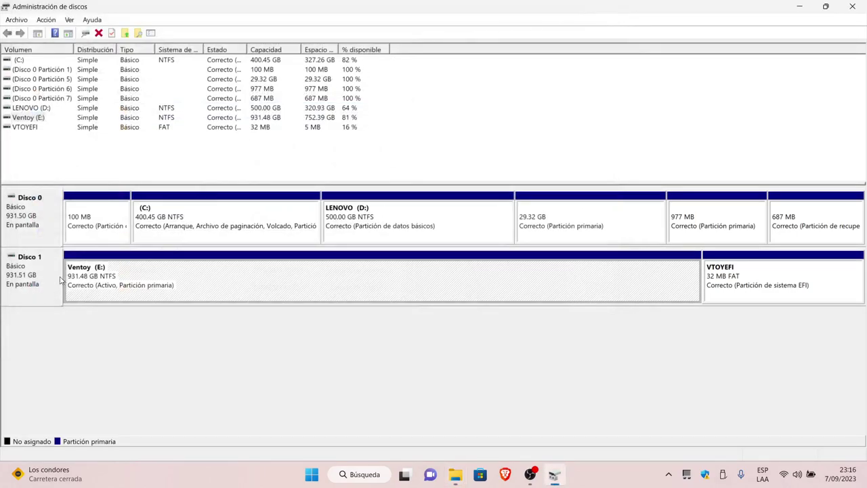
- Close the Disk Management window and the File Explorer window showing Este equipo
click(825, 6)
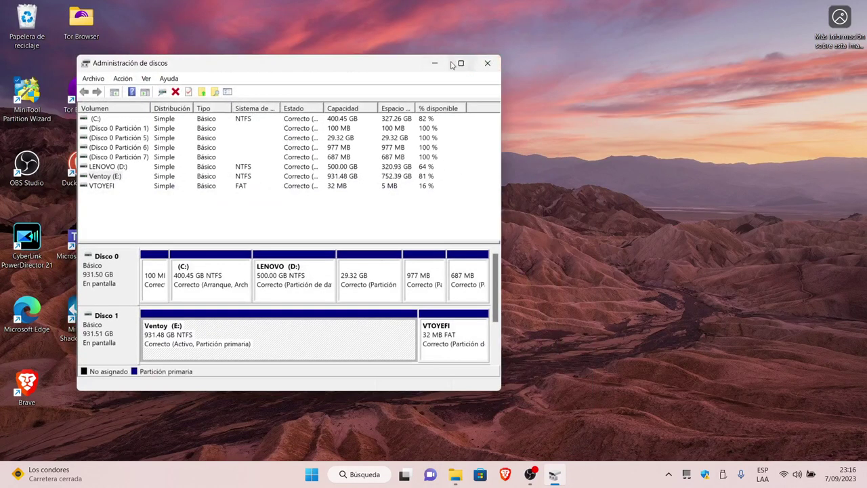
click(488, 63)
click(469, 478)
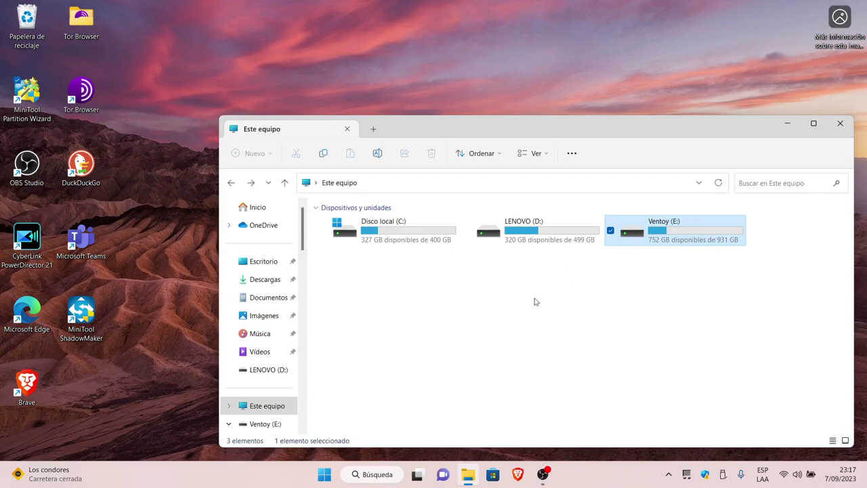
click(841, 128)
- Open Símbolo del sistema as administrator and snap its window to the left half of the screen
click(371, 478)
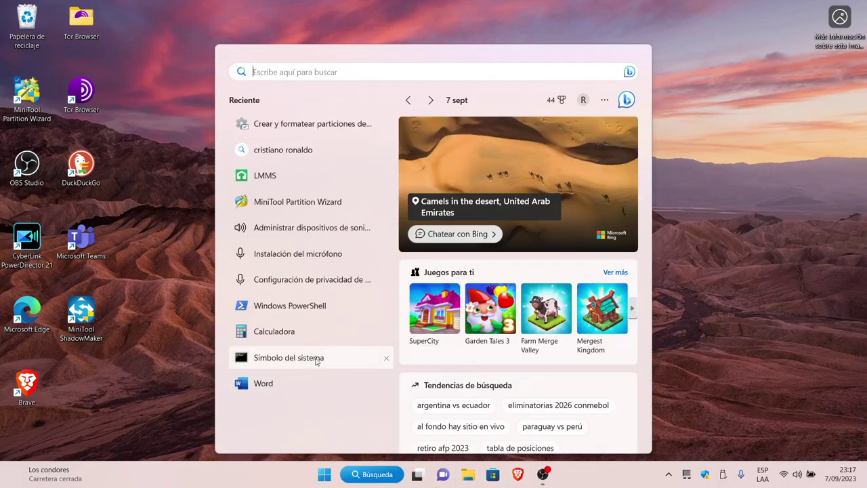
right_click(325, 357)
click(361, 352)
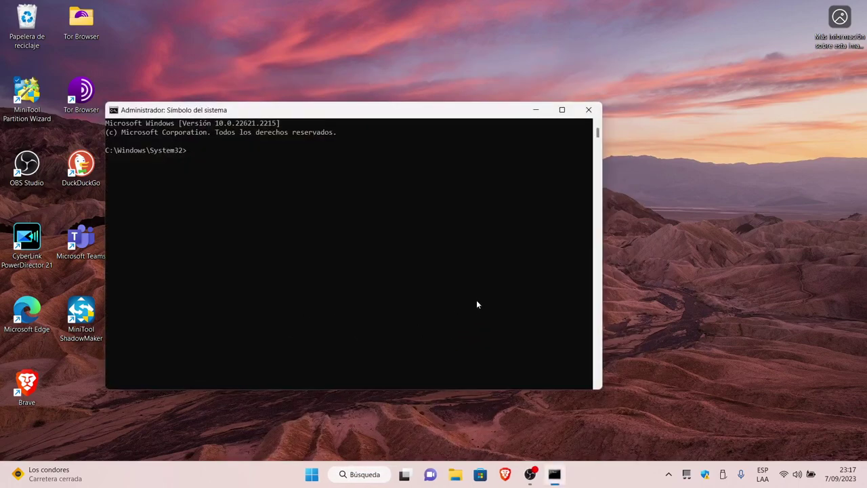
mouse_move(561, 110)
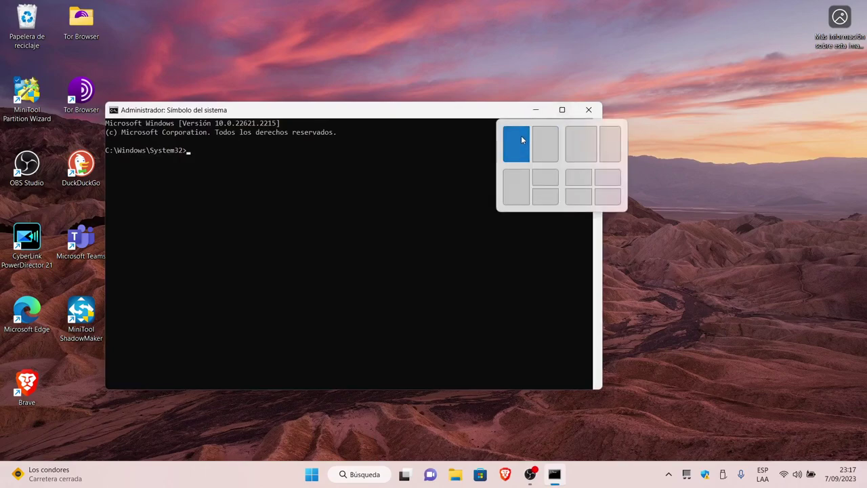
click(523, 138)
click(248, 12)
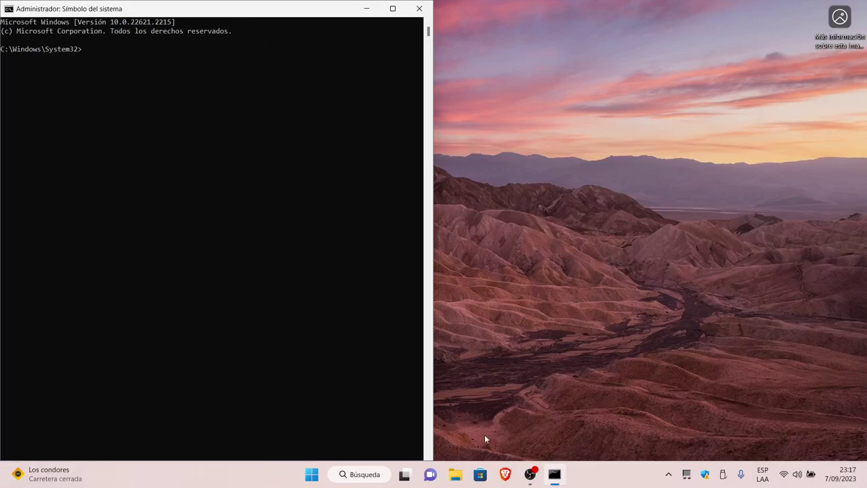
- Open a second Símbolo del sistema as administrator and snap it to the right half, beside the first one
click(359, 475)
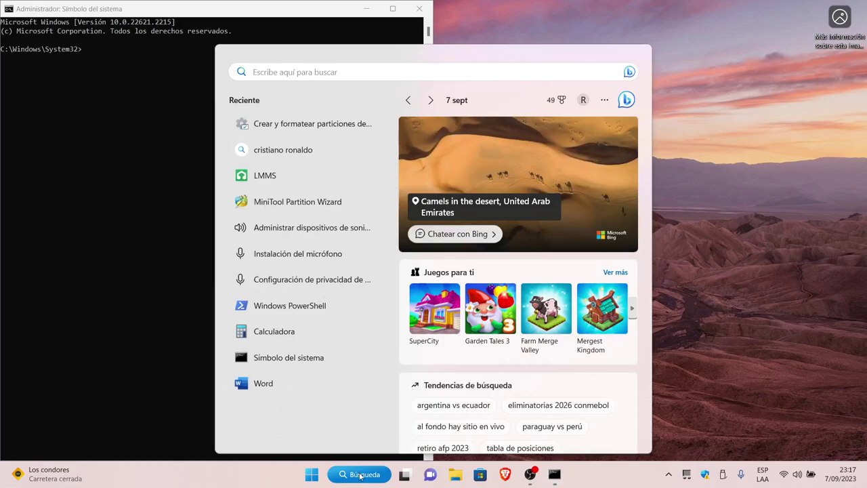
right_click(334, 357)
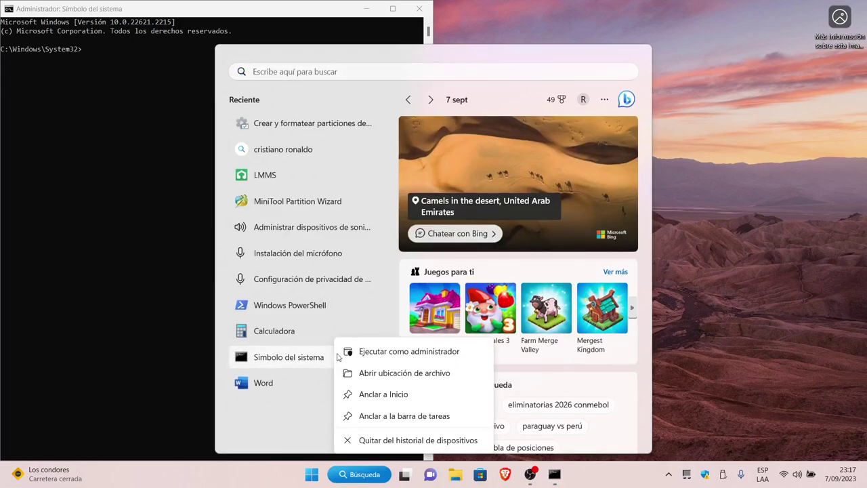
click(384, 351)
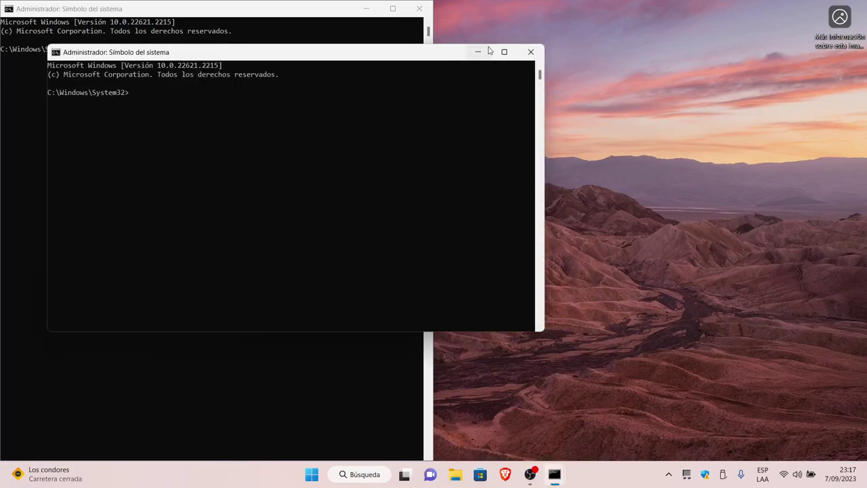
mouse_move(507, 54)
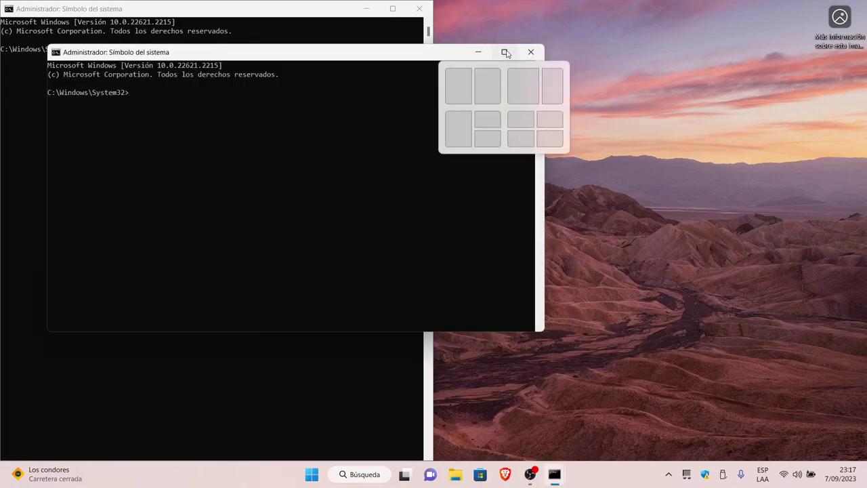
click(490, 81)
click(260, 105)
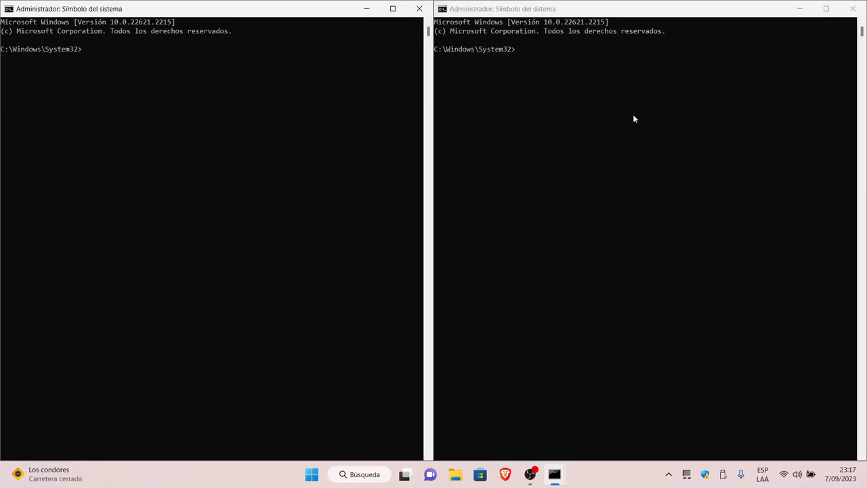
click(621, 99)
text(/validate|convert)
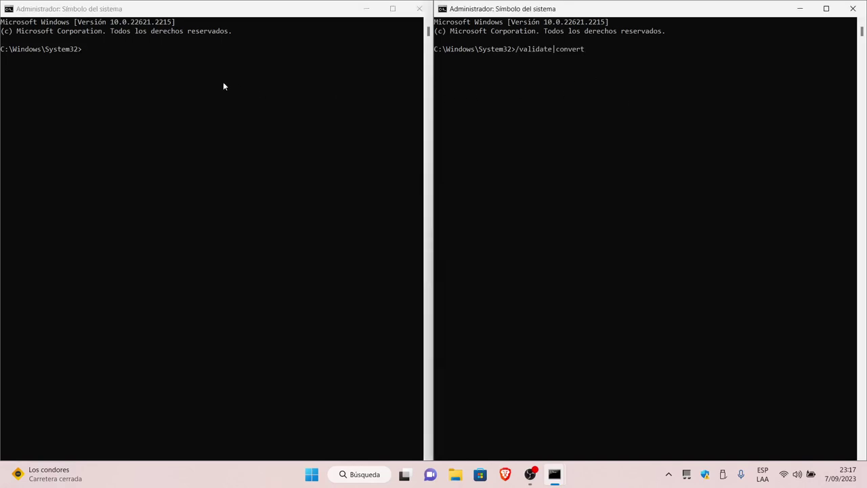
click(534, 77)
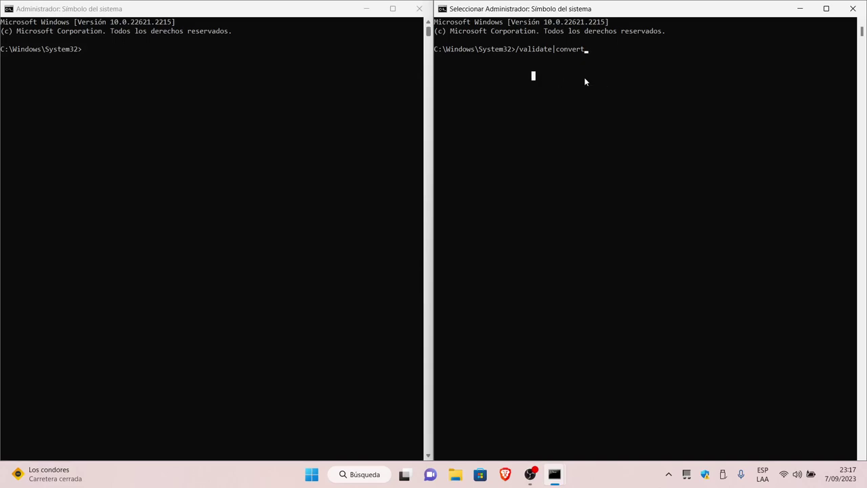
key(Escape)
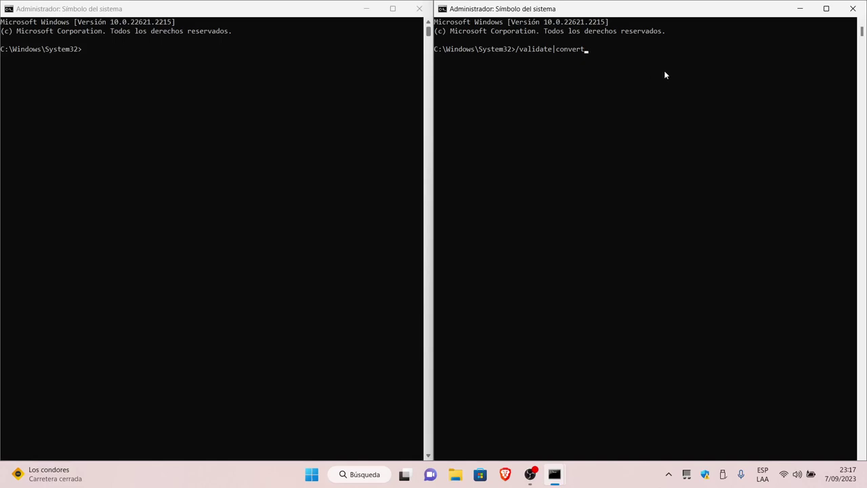
key(BackSpace)
key(BackSpace)
key(BackSpace)
key(BackSpace)
key(BackSpace)
key(BackSpace)
key(BackSpace)
key(BackSpace)
key(BackSpace)
key(BackSpace)
key(BackSpace)
key(BackSpace)
key(BackSpace)
key(BackSpace)
key(BackSpace)
key(BackSpace)
key(BackSpace)
- Start diskpart in the first command prompt and list the computer's disks with list disk
click(153, 68)
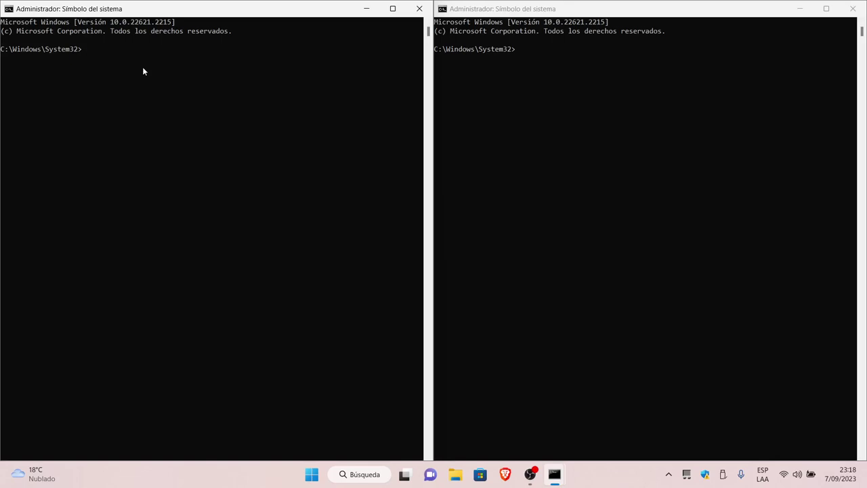
text(diskpart)
key(Return)
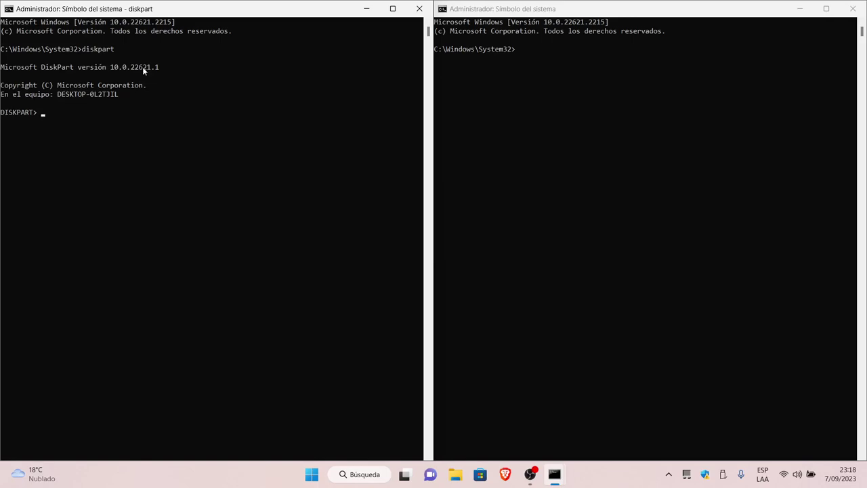
text(list disk)
key(Return)
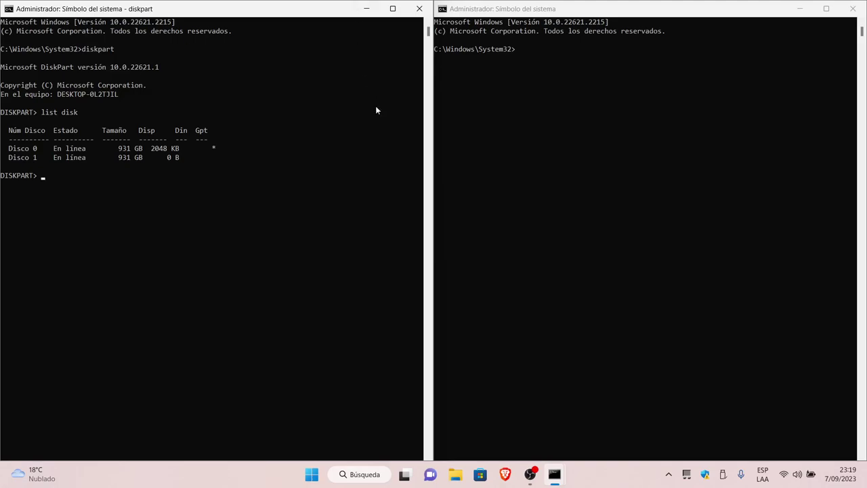
- Compare the Disco 0 and Disco 1 rows of the disk list, highlighting each to check the Gpt column
drag(219, 148, 6, 151)
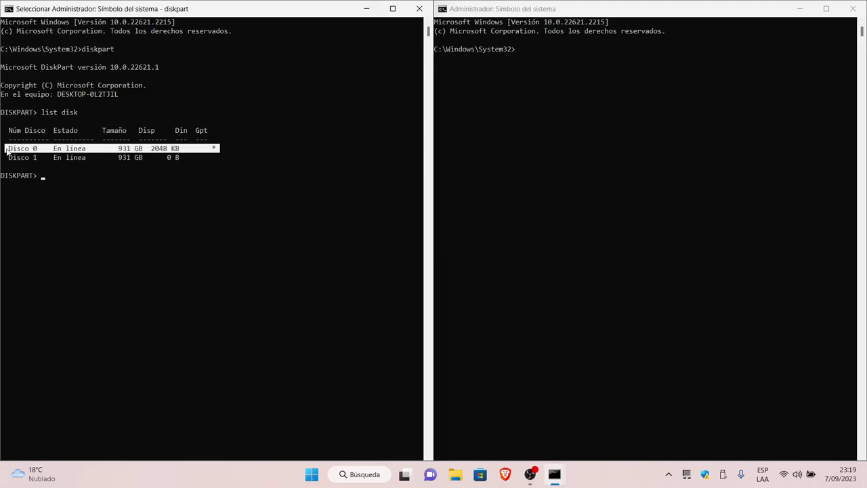
click(221, 149)
mouse_move(224, 152)
mouse_down()
mouse_move(210, 148)
mouse_move(219, 150)
mouse_up()
drag(10, 158, 181, 155)
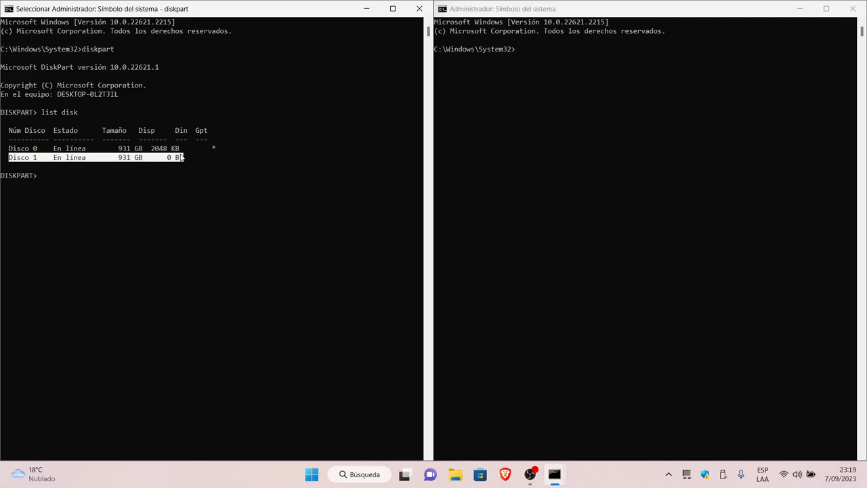
click(190, 157)
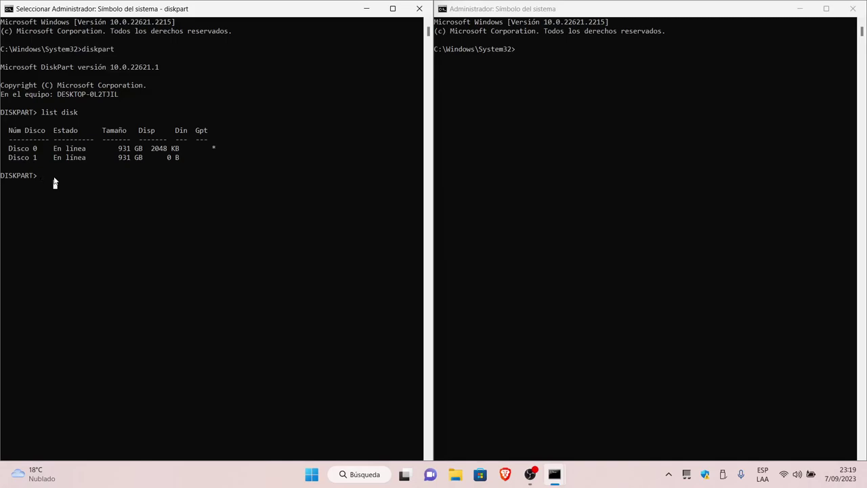
- Select disk 1 in DiskPart and write convert gpt at the prompt without executing it
text(select disk)
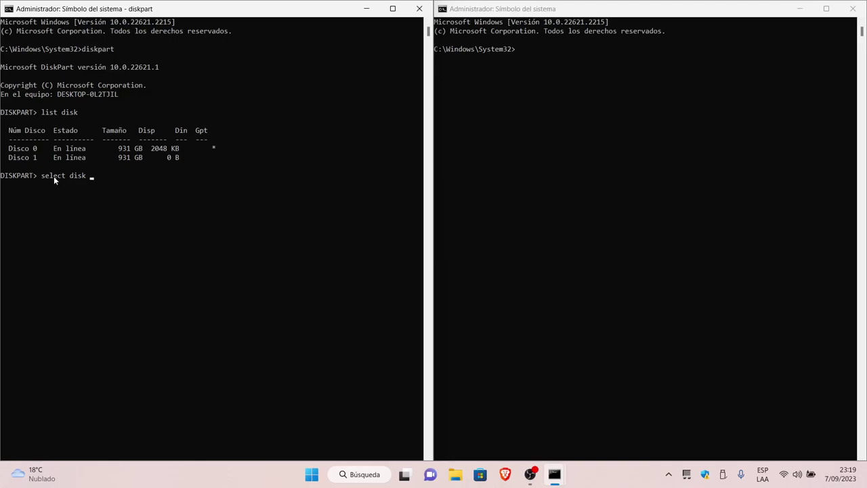
text(1)
key(Return)
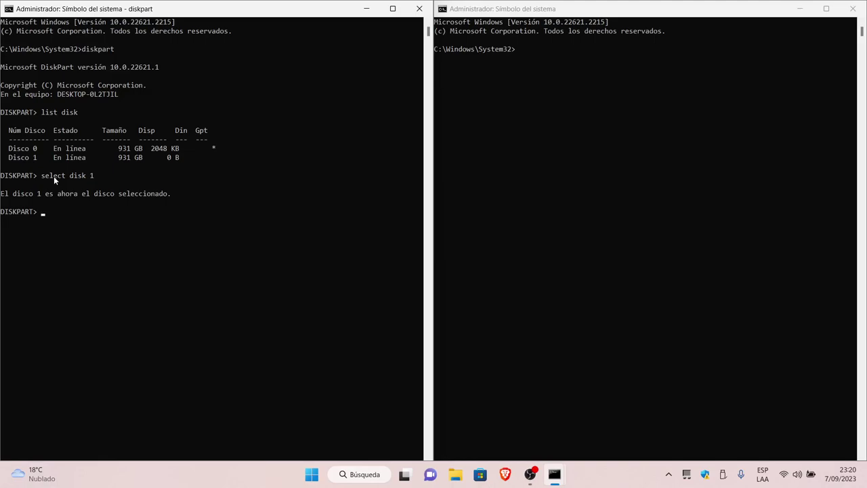
text(convert gpt)
- Run MBR2GPT.EXE without arguments in the second command prompt to display its usage help
click(577, 130)
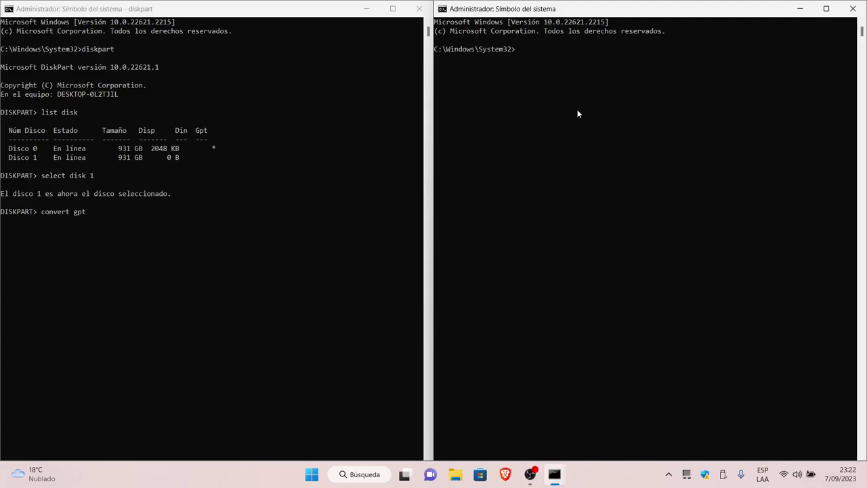
text(MBR2GPT.EXE)
key(Return)
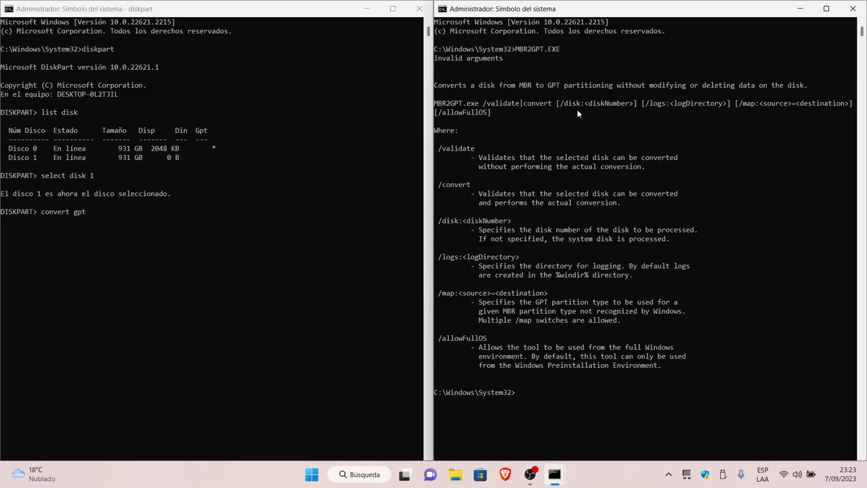
- Examine the MBR2GPT.exe syntax line in the help output, highlighting it from the command name through [/allowFullOS]
click(437, 104)
drag(437, 103, 480, 113)
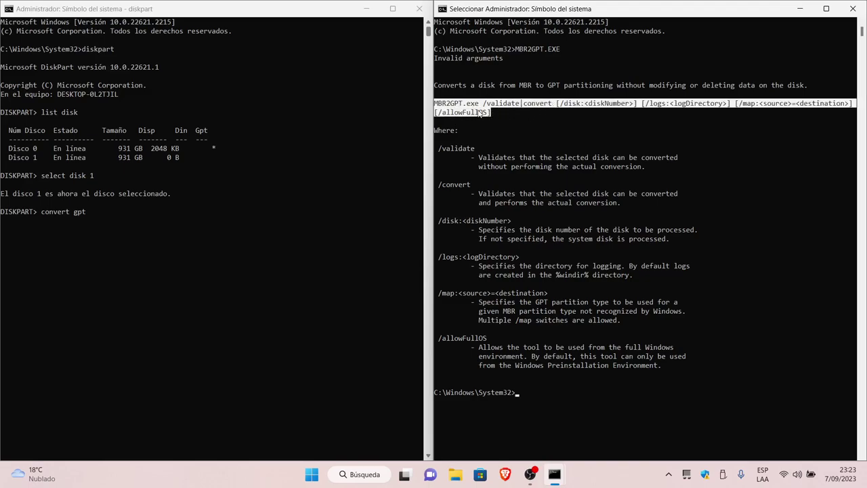
click(477, 104)
click(501, 112)
click(537, 391)
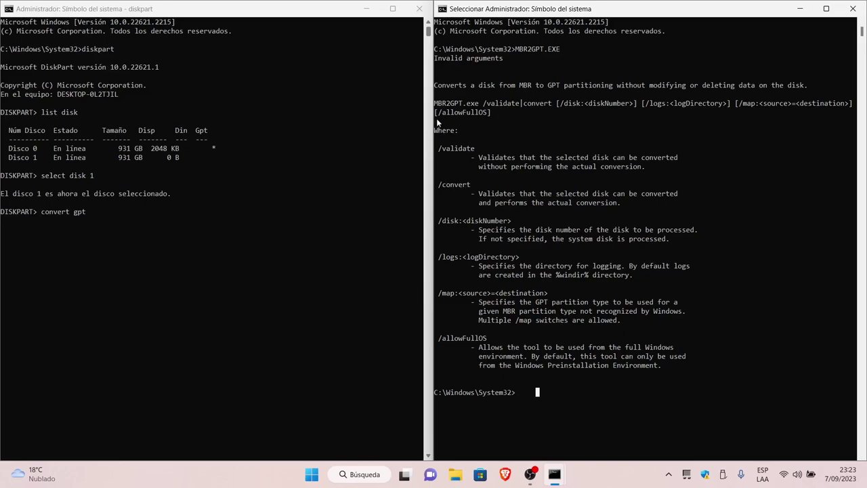
- Write MBR2GPT.EXE /disk:1 at the second command prompt without executing it
drag(436, 128, 687, 266)
click(634, 190)
key(Up)
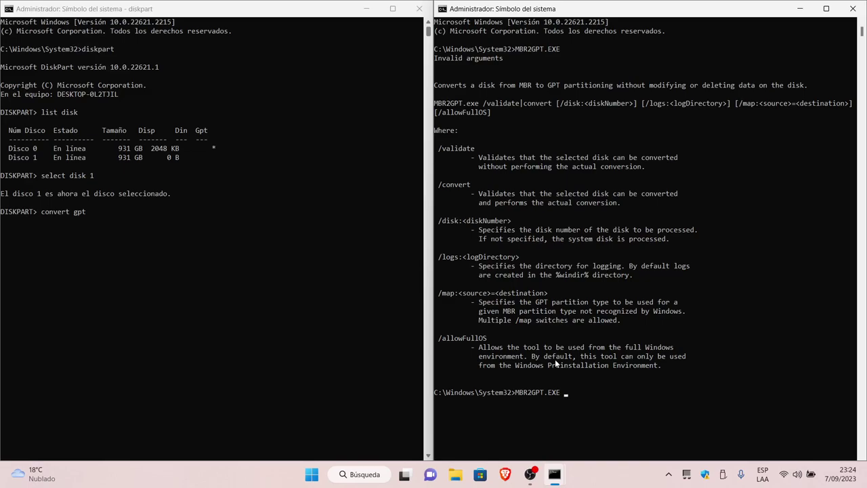
text(/DIS)
key(BackSpace)
key(BackSpace)
key(BackSpace)
text(disk:)
text(1)
- Check Disco 1 in the DiskPart list, complete the MBR2GPT command with /validate /allowFullOS and run it
click(10, 160)
drag(178, 158, 5, 159)
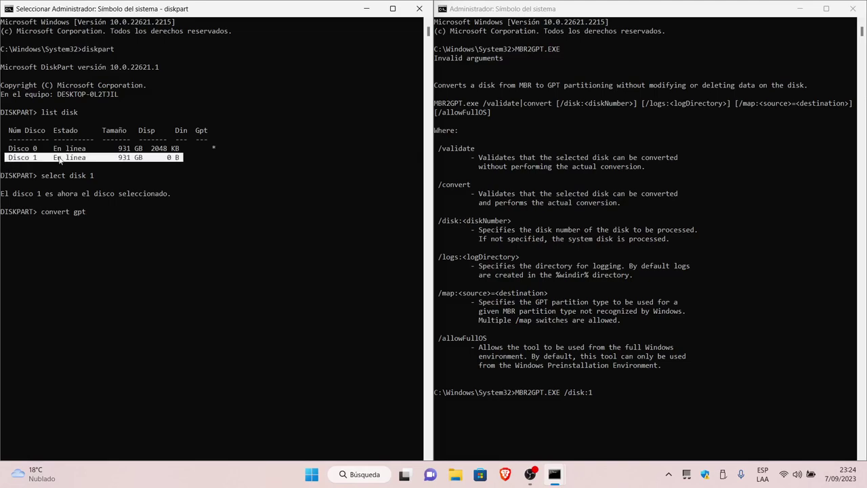
click(618, 392)
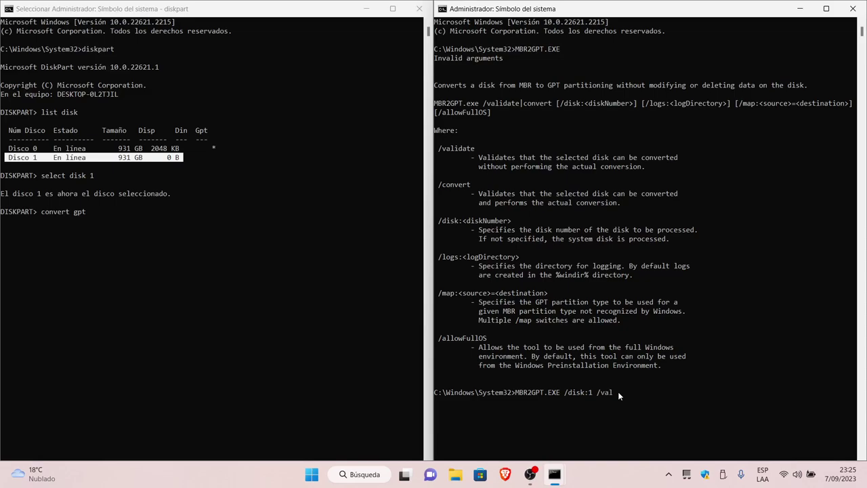
text(date)
text(/allowFullOS)
key(Return)
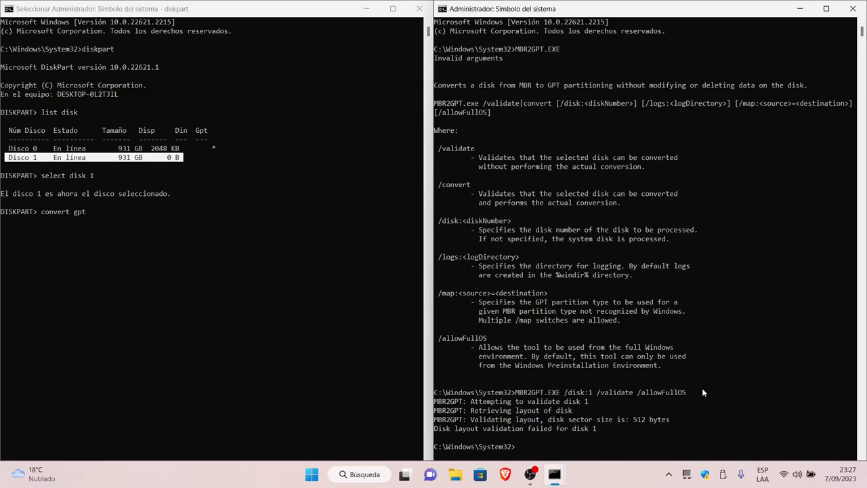
- Examine the executed MBR2GPT validation command, highlighting it and its /validate option
drag(683, 392, 517, 394)
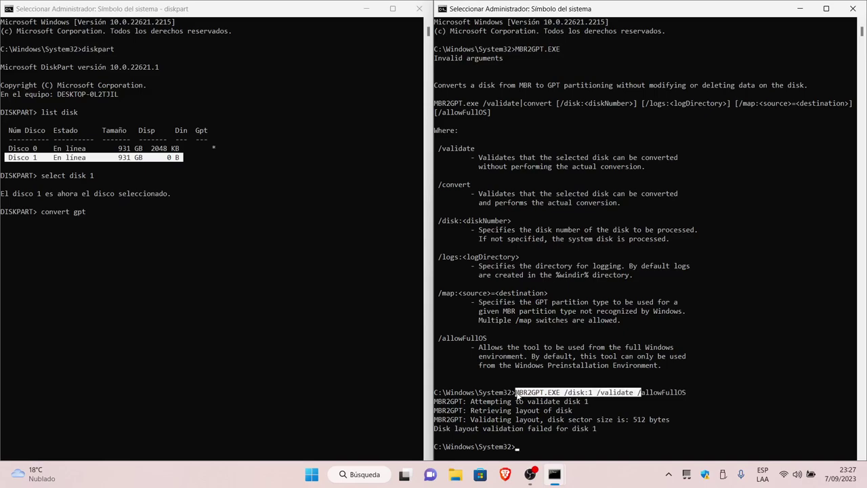
click(610, 393)
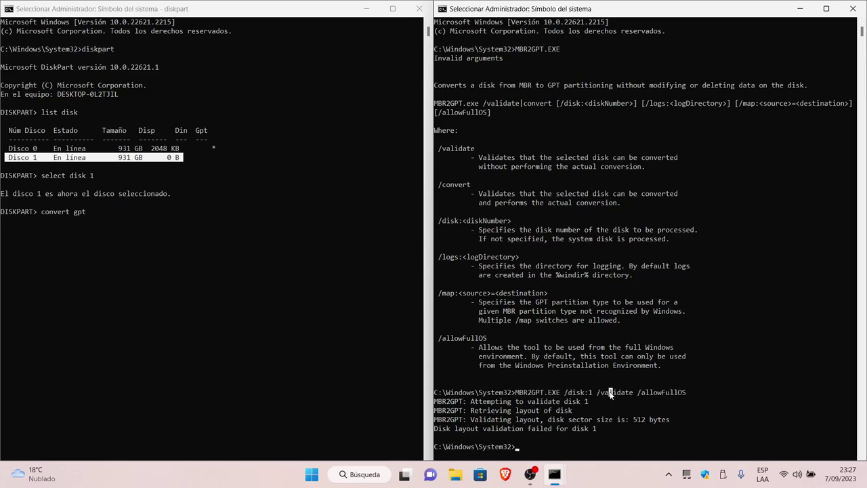
click(631, 392)
key(Escape)
click(536, 447)
- Replace the pending convert gpt in DiskPart with clean and run it on disk 1
click(132, 226)
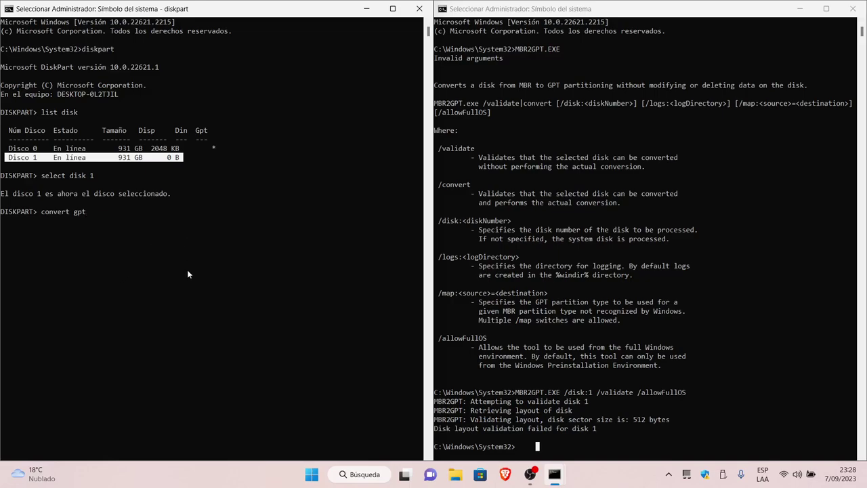
click(103, 217)
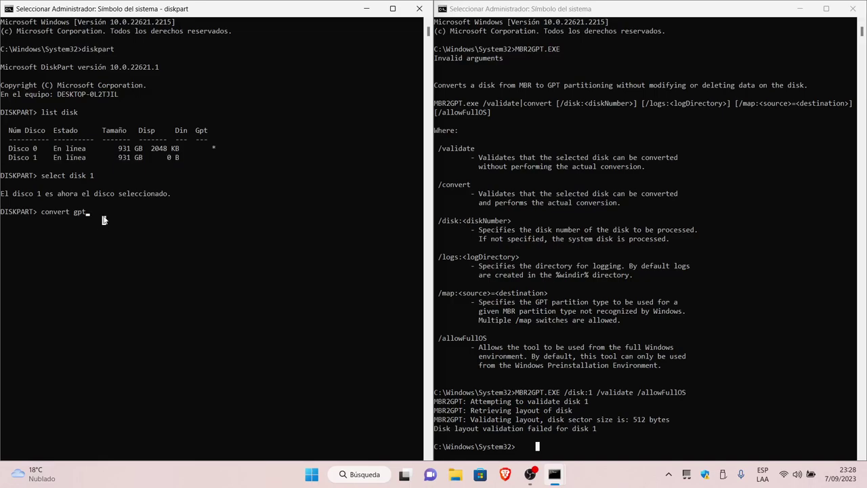
key(Escape)
key(BackSpace)
key(BackSpace)
key(BackSpace)
key(BackSpace)
key(BackSpace)
key(BackSpace)
key(BackSpace)
key(BackSpace)
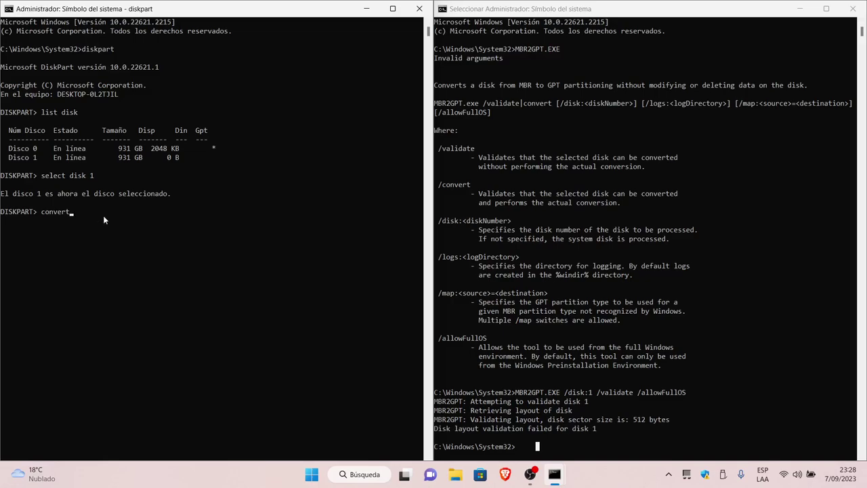
key(BackSpace)
key(BackSpace)
key(BackSpace)
text(clean)
key(Return)
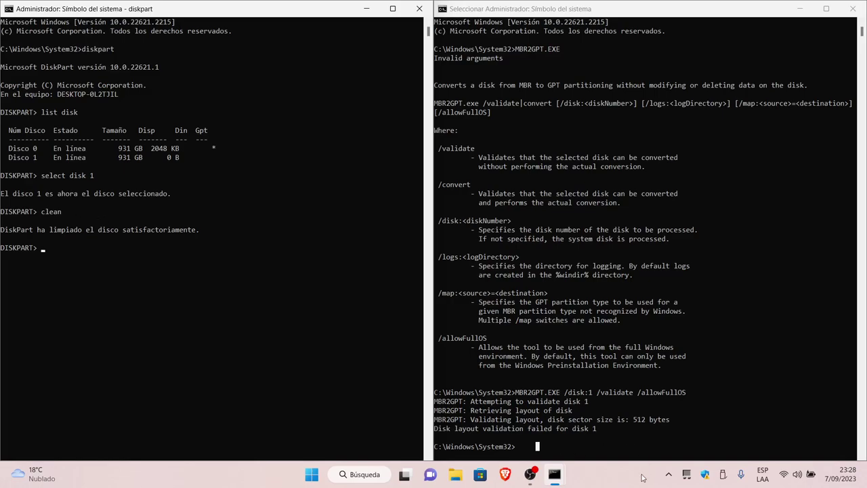
- Examine the drives listed under Este equipo in File Explorer, then minimize its window
click(454, 478)
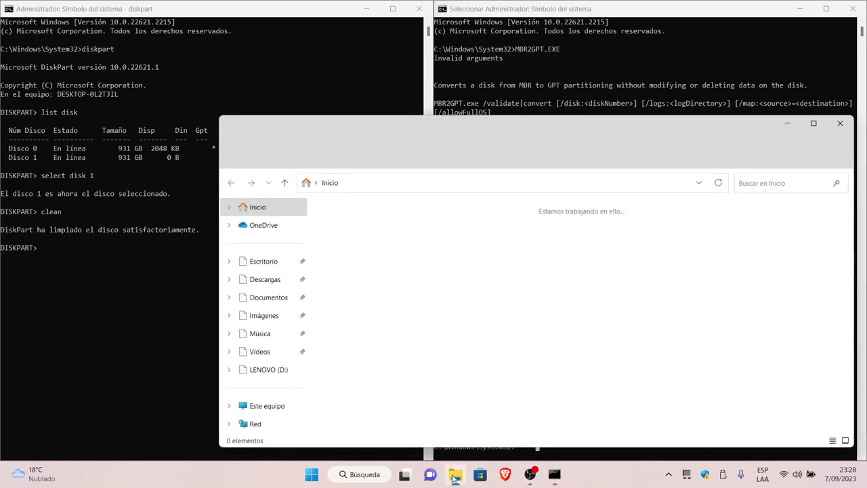
drag(765, 125, 667, 91)
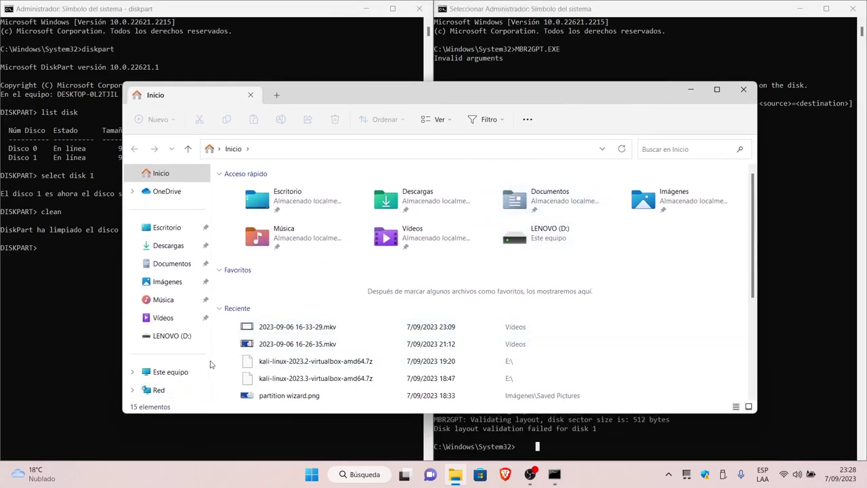
click(160, 377)
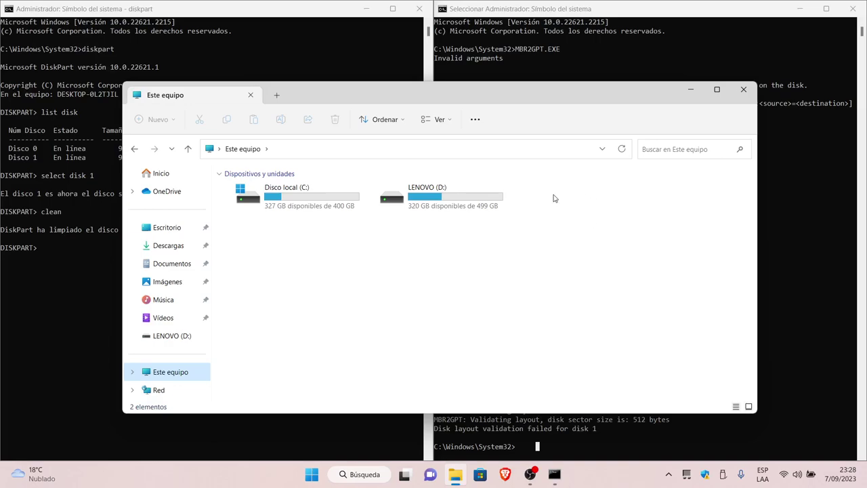
drag(553, 194, 666, 244)
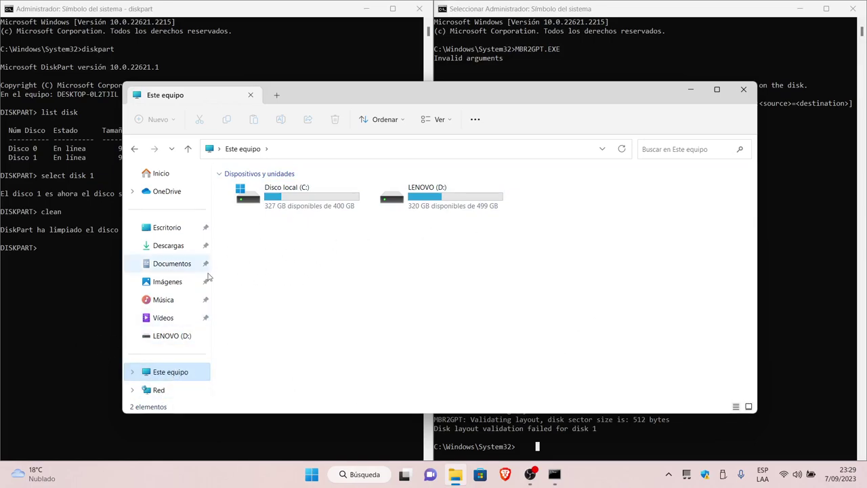
click(690, 95)
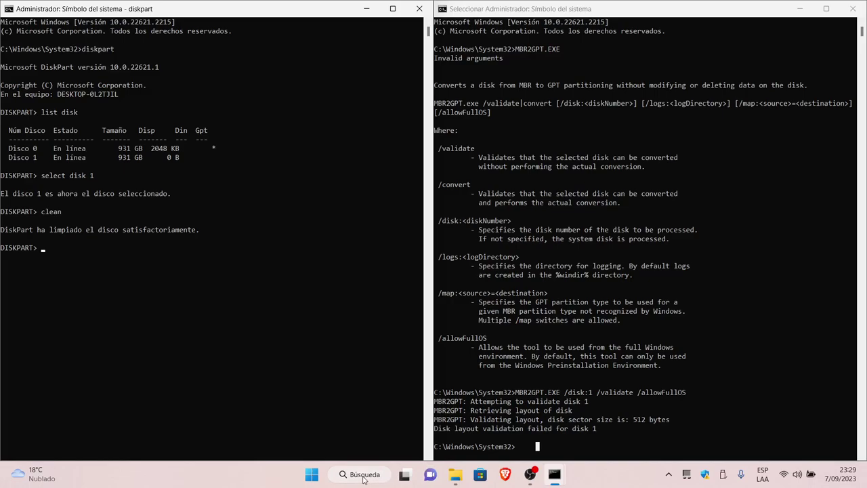
- Open Disk Management through Crear y formatear particiones and examine Disco 1 and the Inicializar disco dialog
click(364, 478)
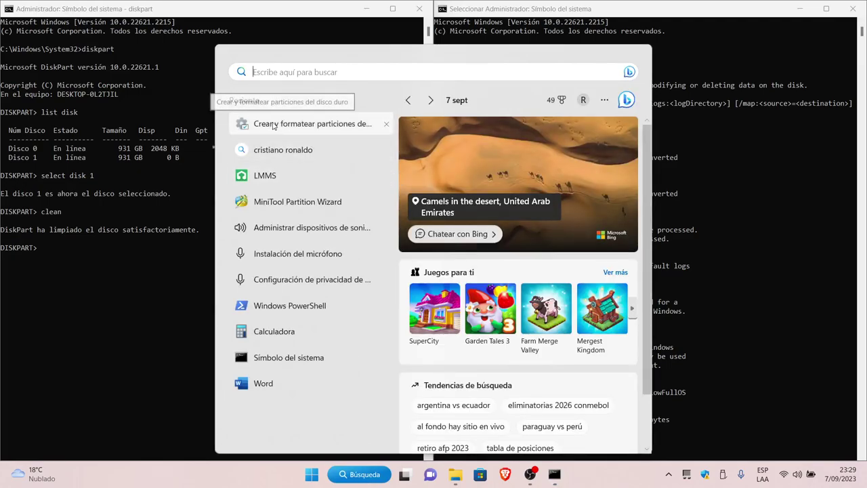
click(366, 126)
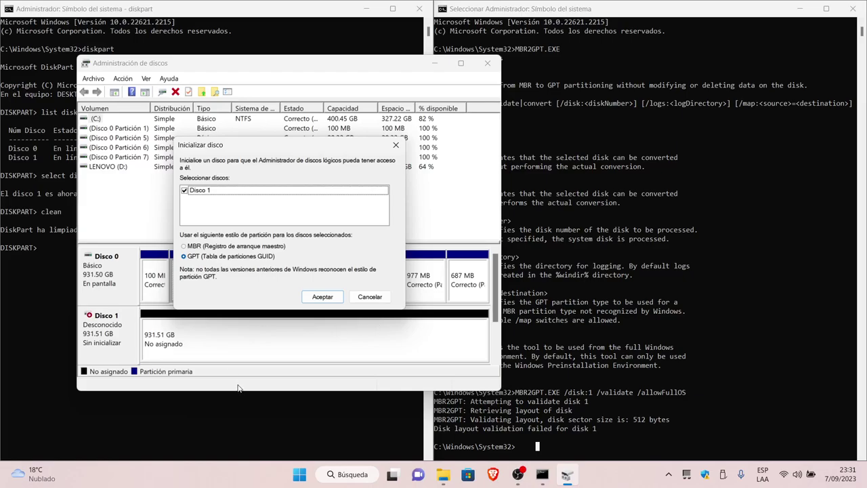
click(32, 273)
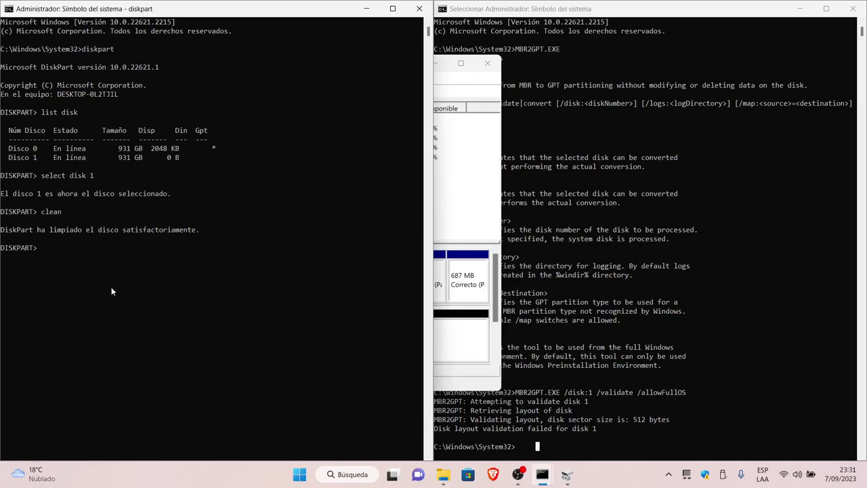
click(113, 267)
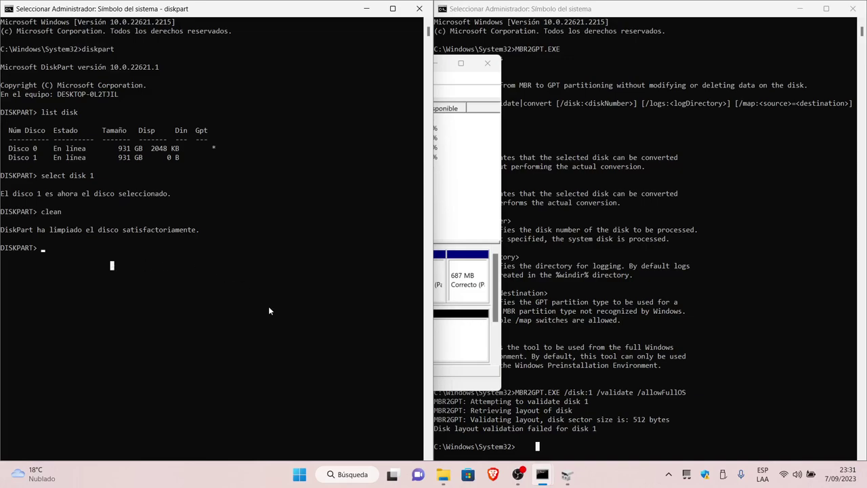
click(444, 202)
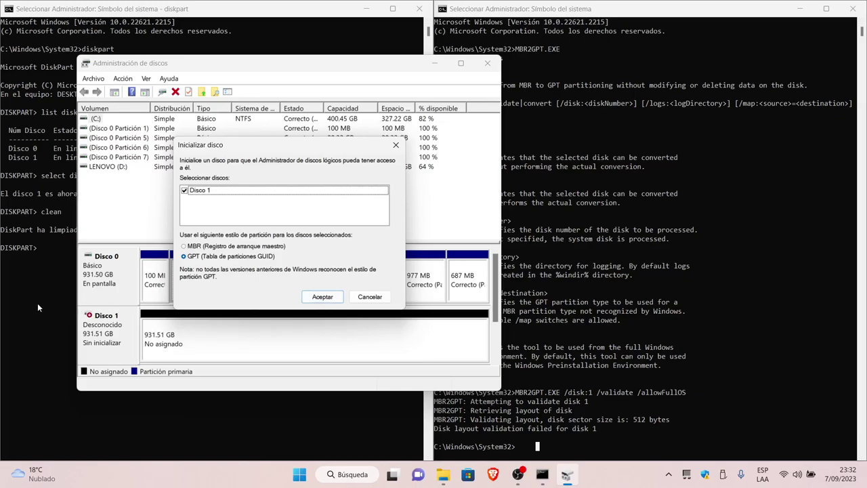
- Run convert gpt on the selected disk in DiskPart and write exit at the following prompt without executing it
click(51, 282)
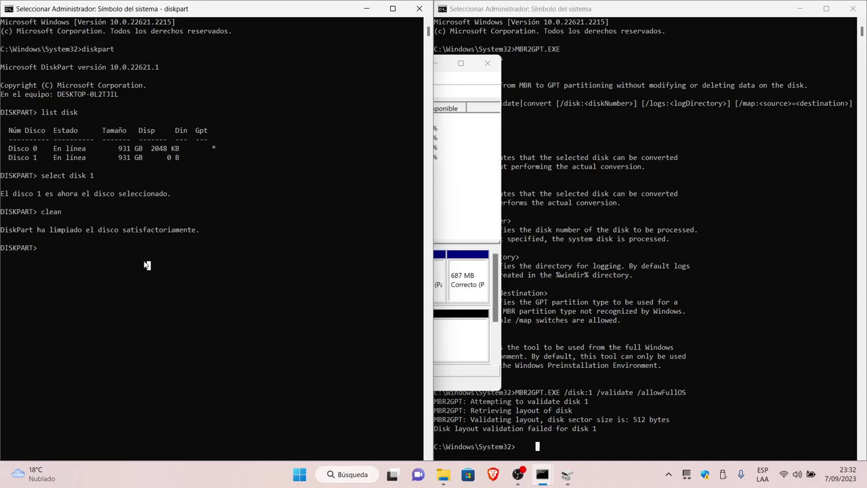
text(convert)
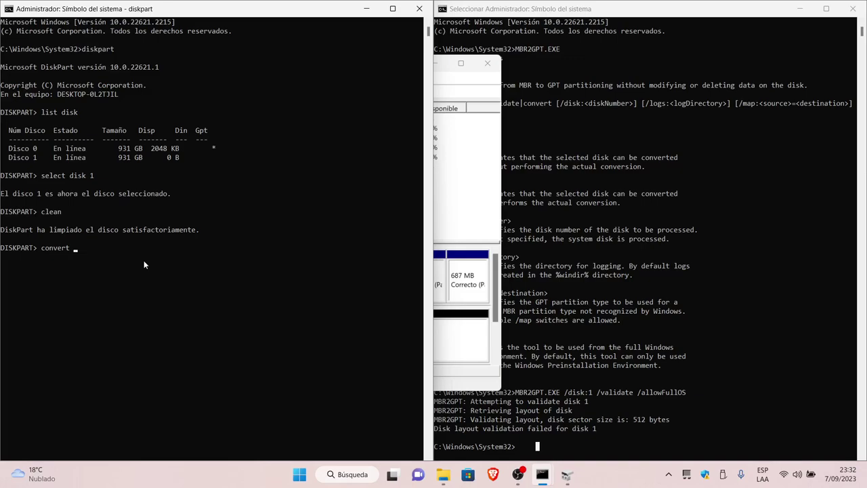
text(gpt)
key(Return)
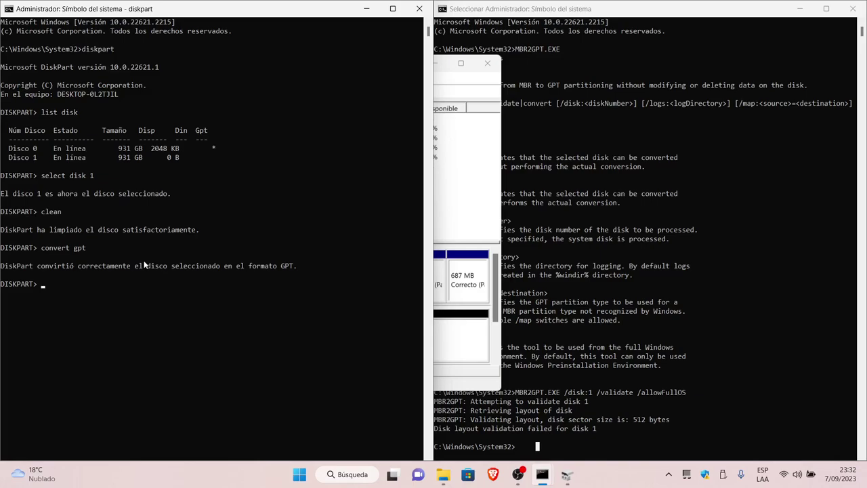
text(exit)
click(675, 200)
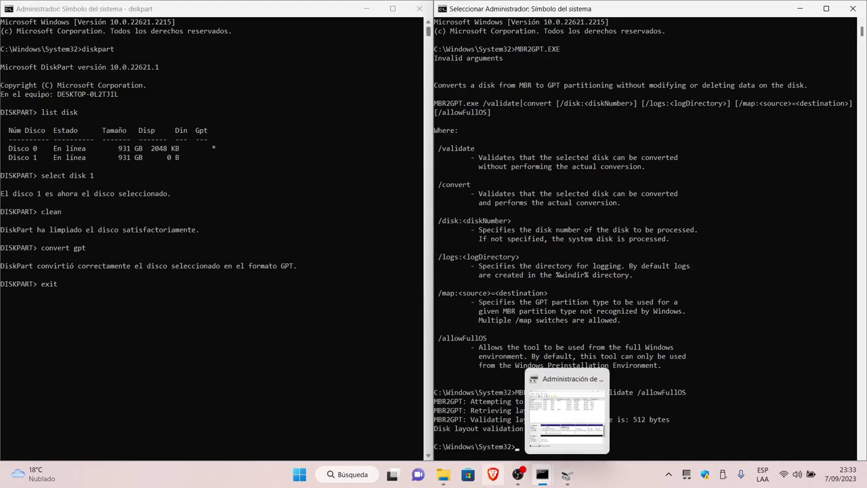
click(443, 474)
click(468, 475)
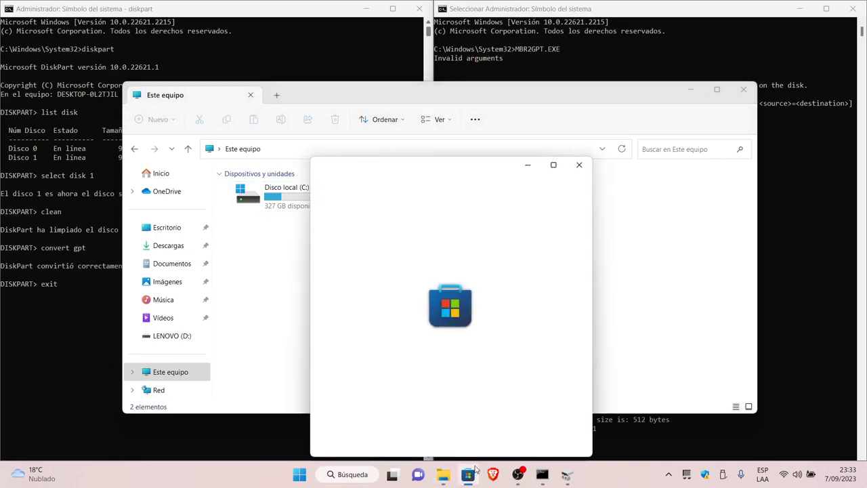
click(579, 166)
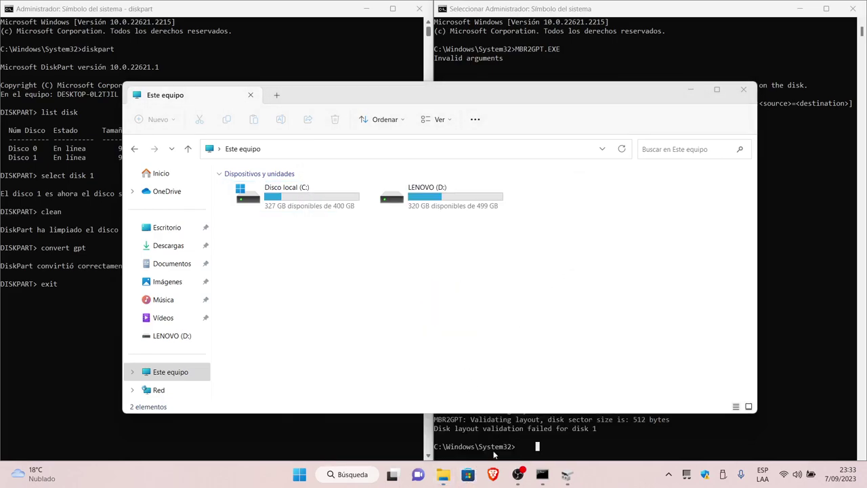
click(443, 474)
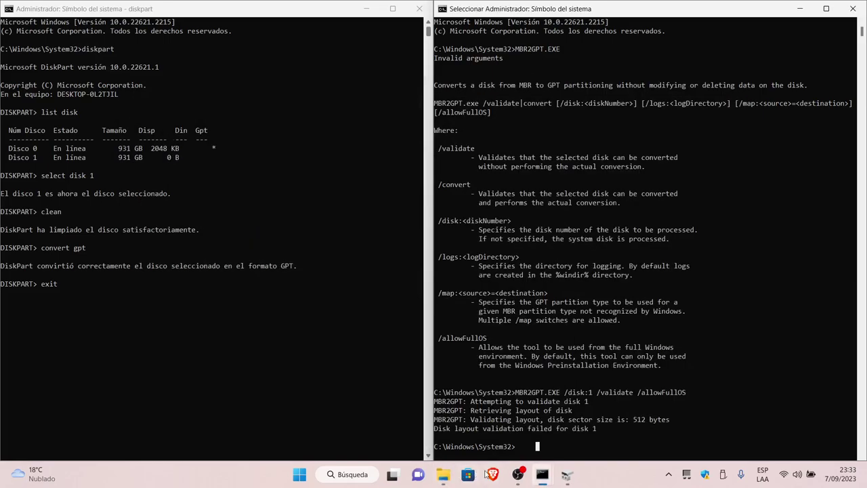
- Return to Disk Management, cancel the Inicializar disco dialog and check the conversion options of Disco 1
click(573, 480)
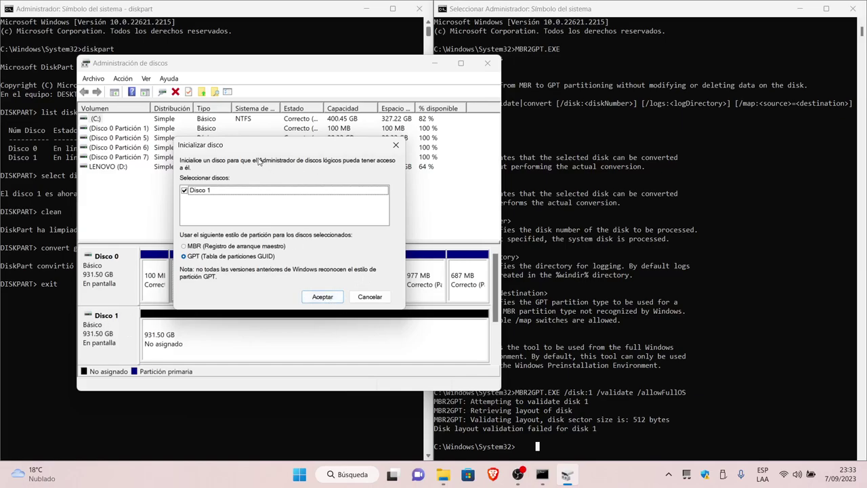
click(370, 297)
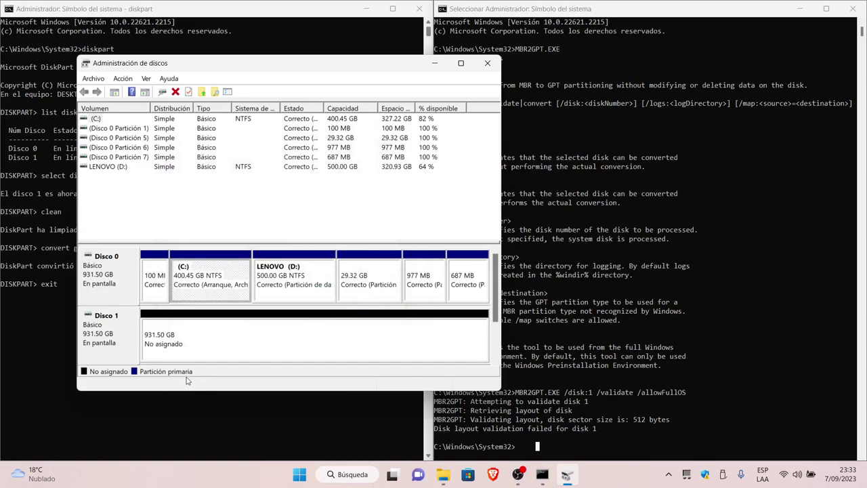
click(106, 328)
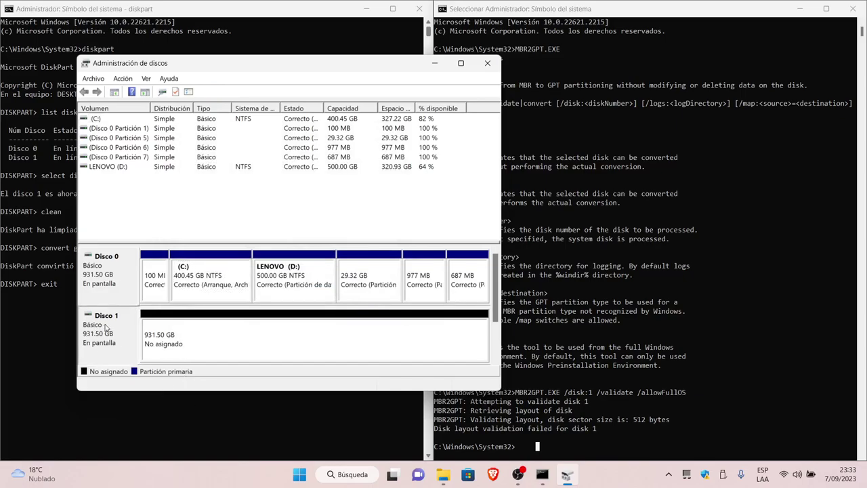
right_click(106, 328)
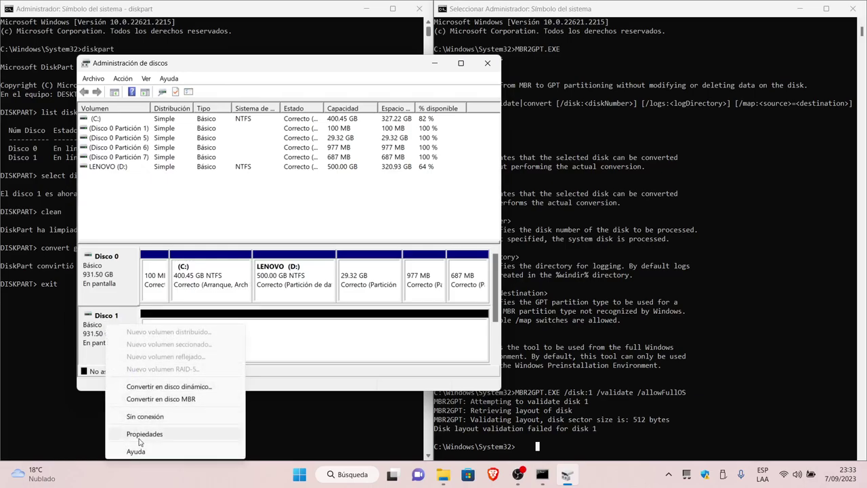
click(95, 336)
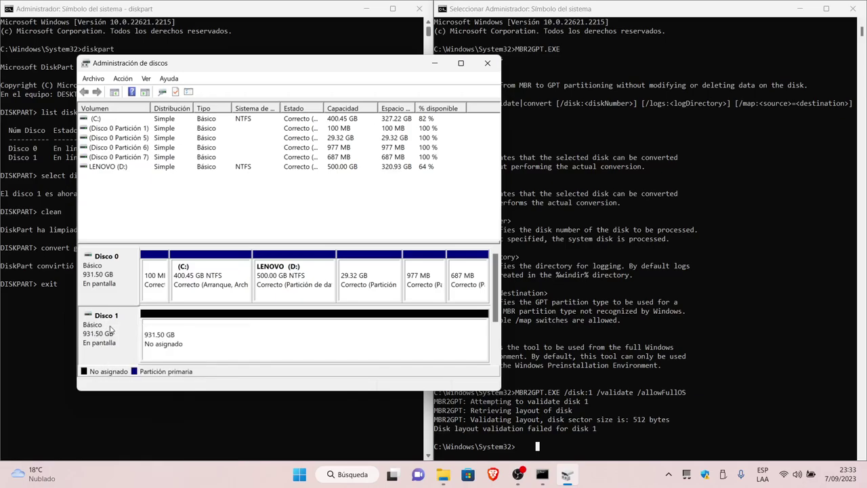
- Convert Disco 1 to an MBR disk in Disk Management and check which conversion options it offers
right_click(110, 330)
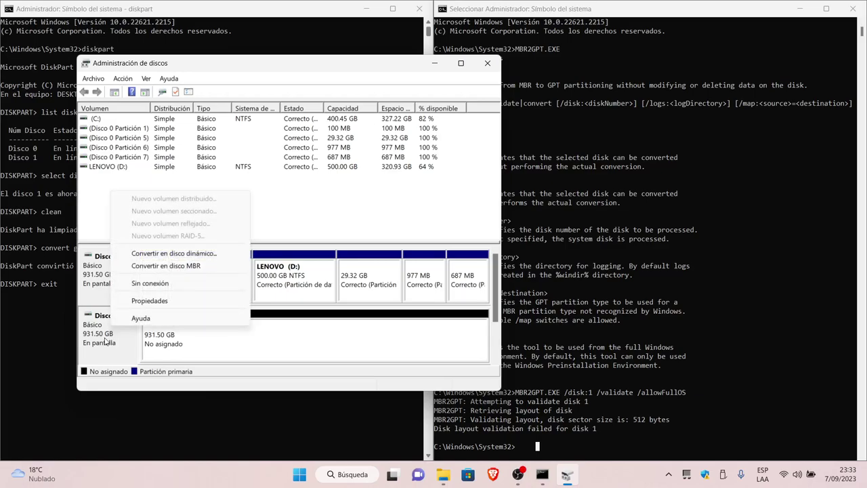
click(207, 267)
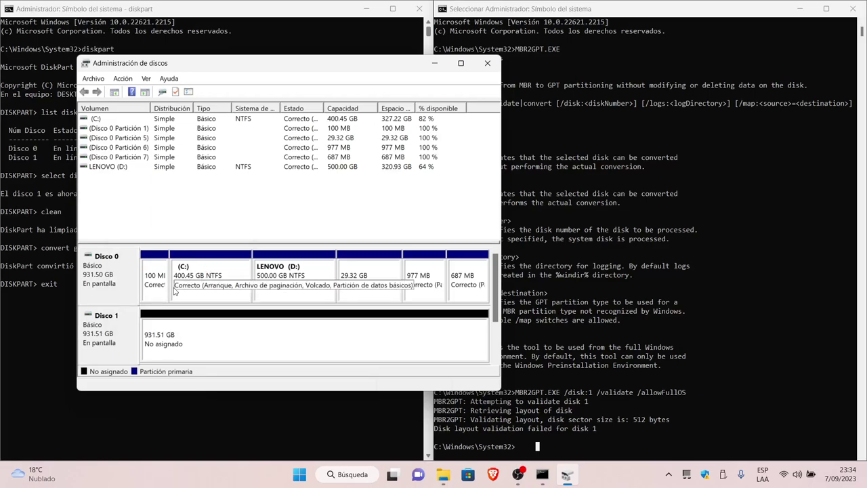
right_click(119, 334)
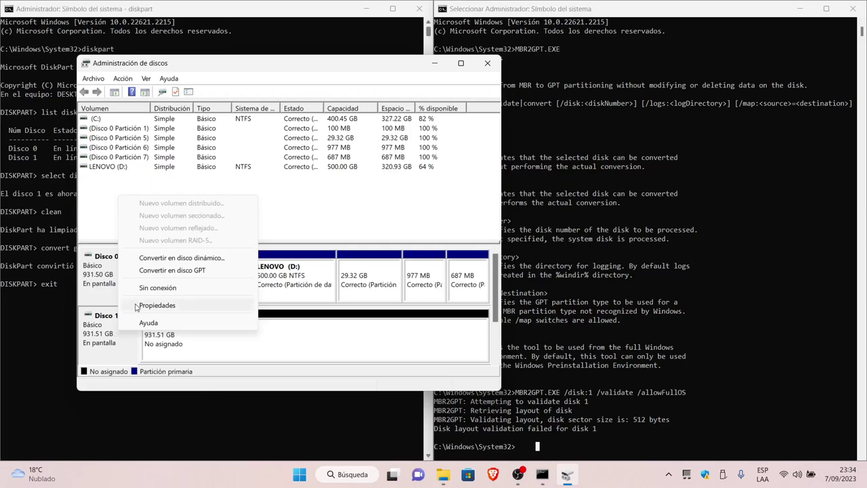
- Convert Disco 1 to a GPT disk in Disk Management and check which conversion options it offers
click(180, 272)
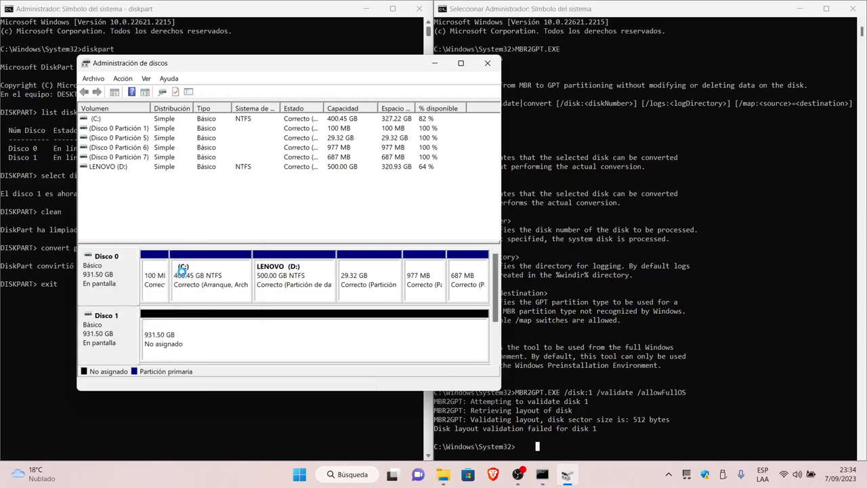
right_click(113, 333)
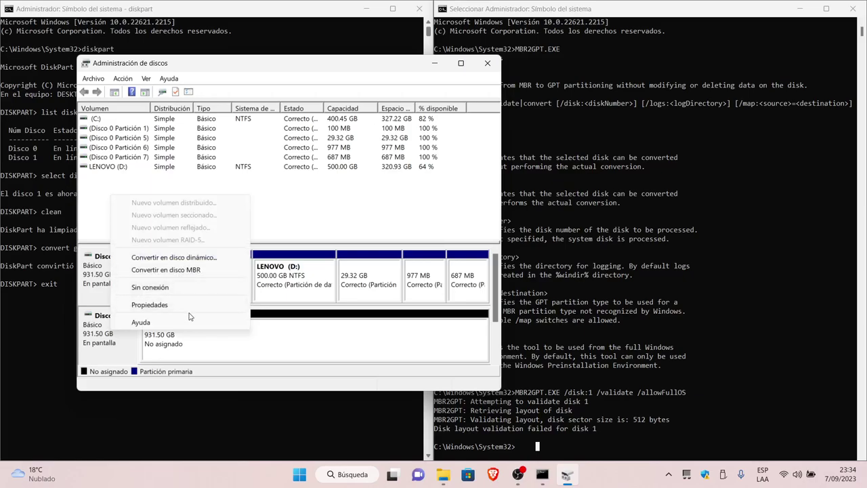
click(112, 355)
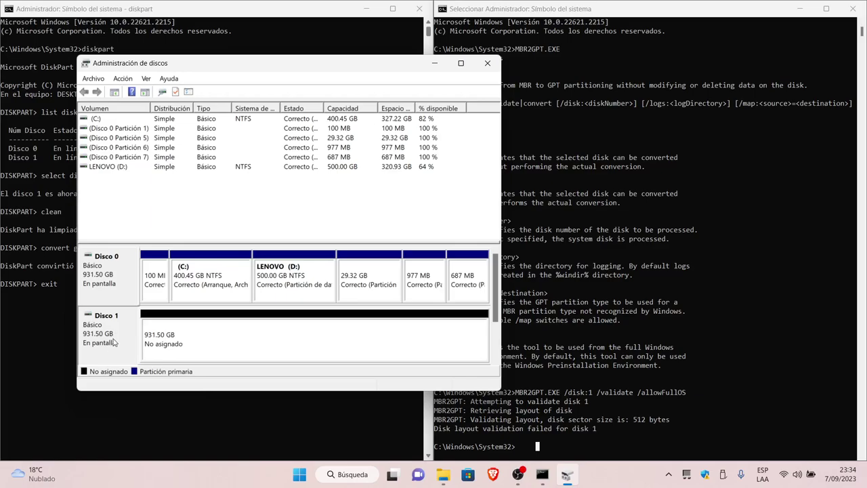
right_click(114, 343)
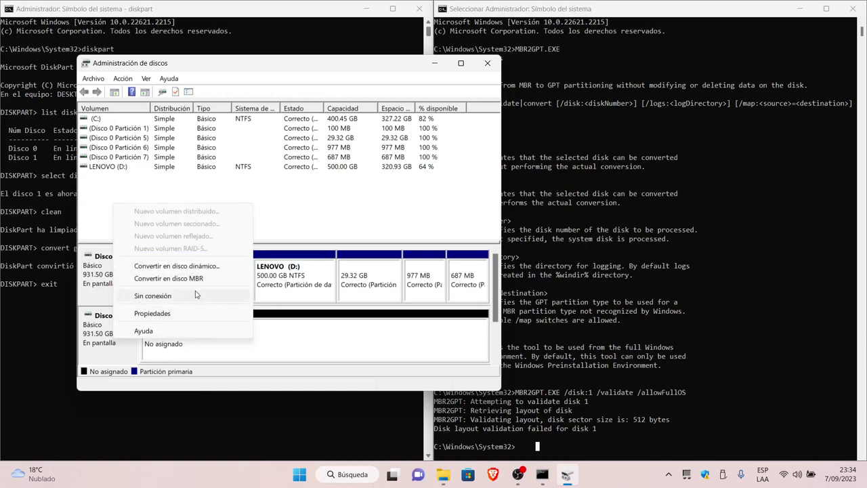
click(105, 344)
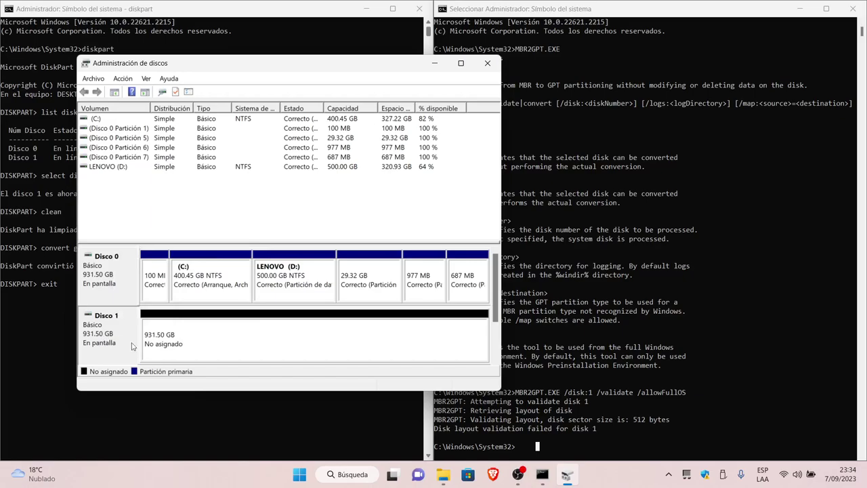
- Examine the available options for Disco 1 and its unallocated space, and minimize Disk Management
click(248, 345)
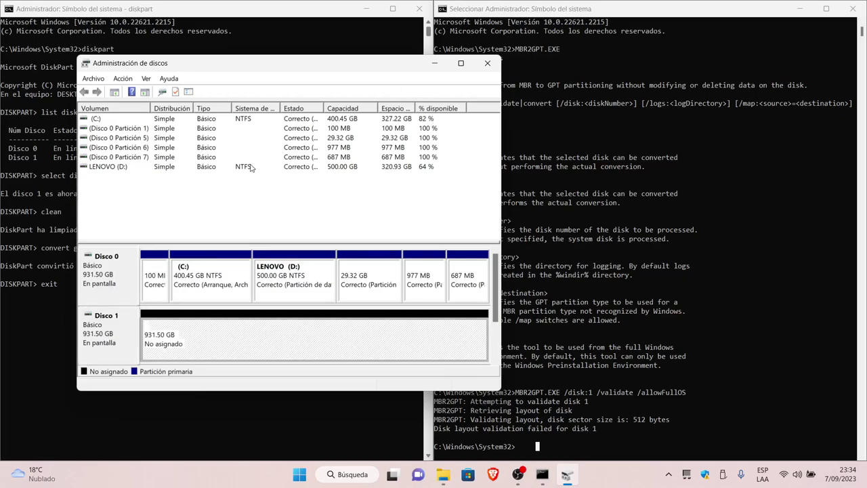
right_click(182, 337)
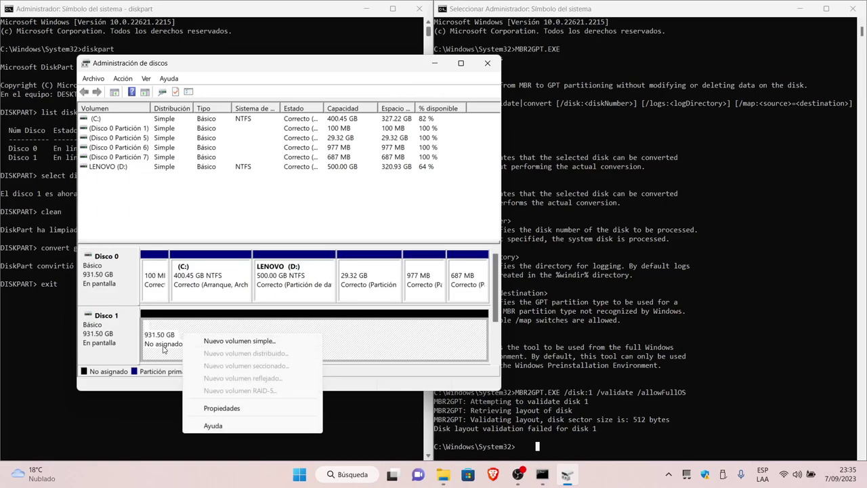
right_click(113, 333)
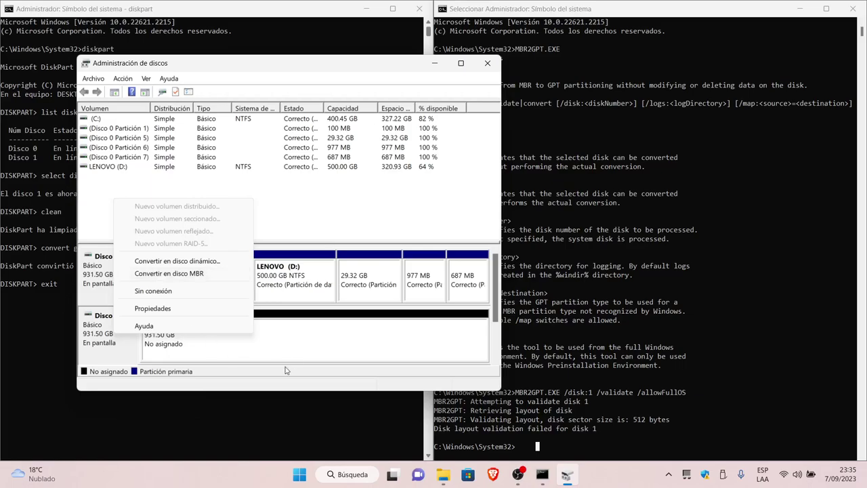
click(302, 349)
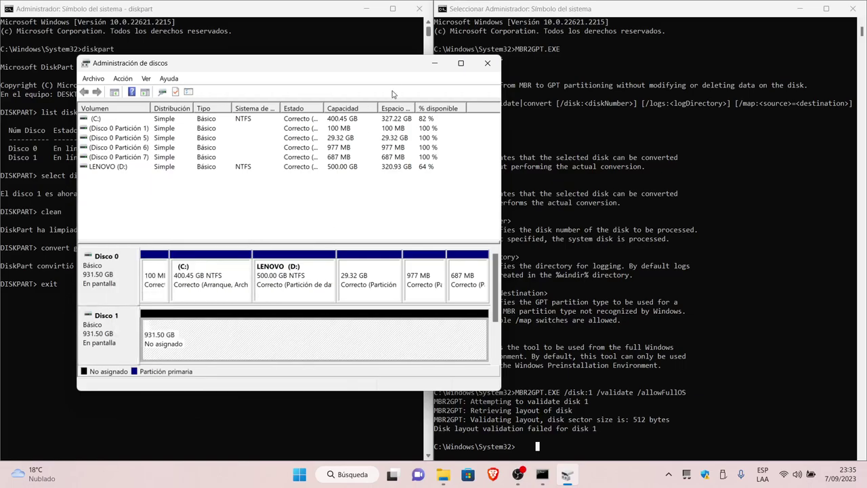
click(435, 65)
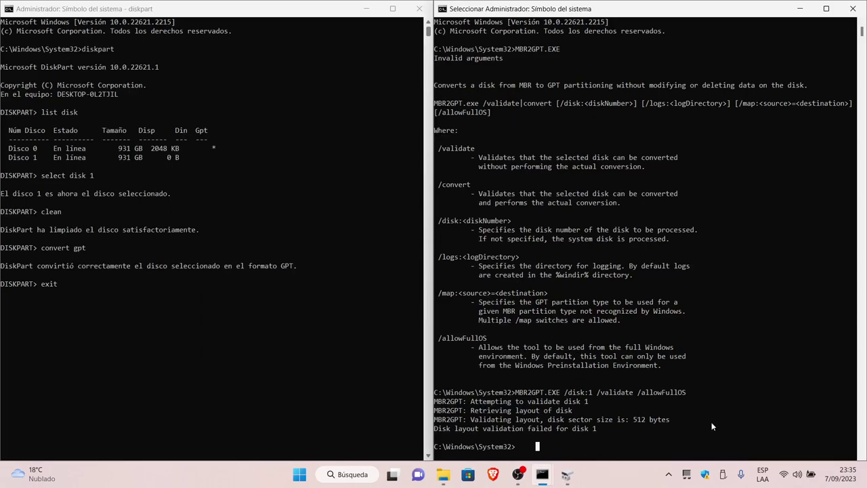
click(567, 476)
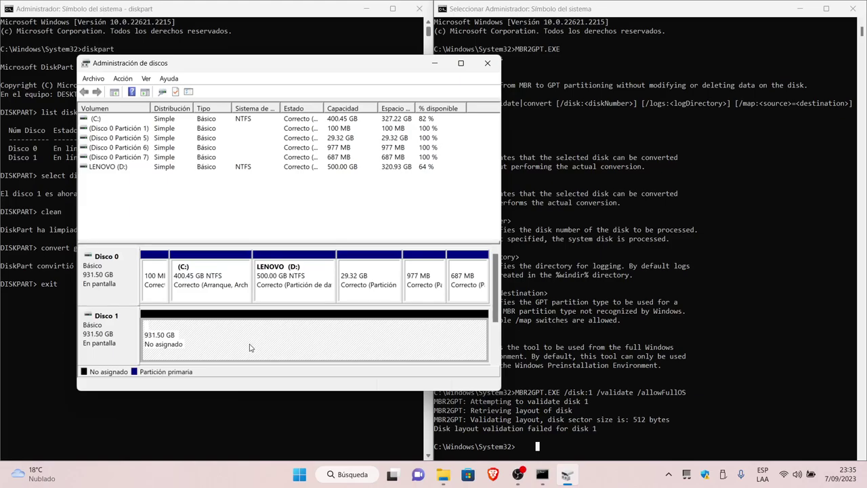
right_click(113, 337)
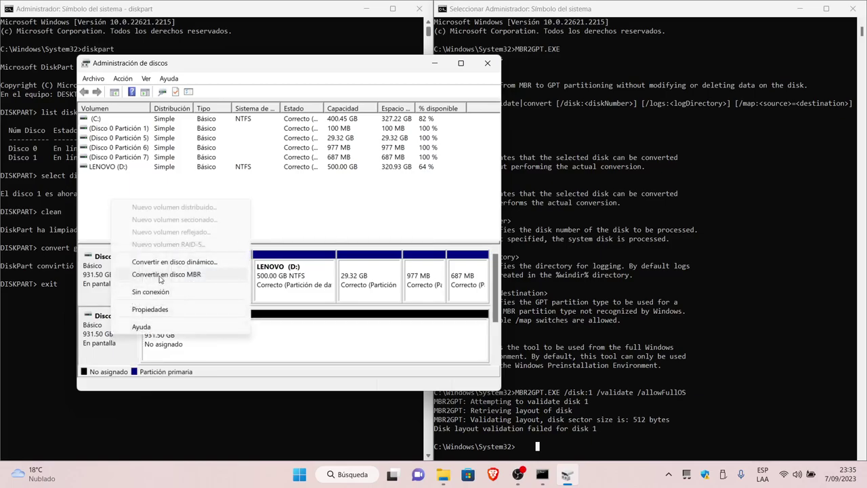
click(318, 357)
click(435, 63)
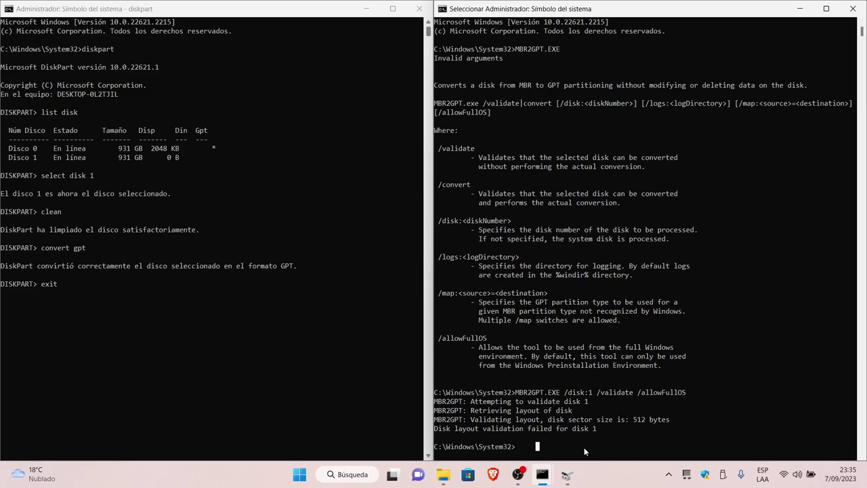
- Rerun MBR2GPT.EXE /disk:1 /validate /allowFullOS in the MBR2GPT command prompt
click(643, 438)
key(Escape)
key(Up)
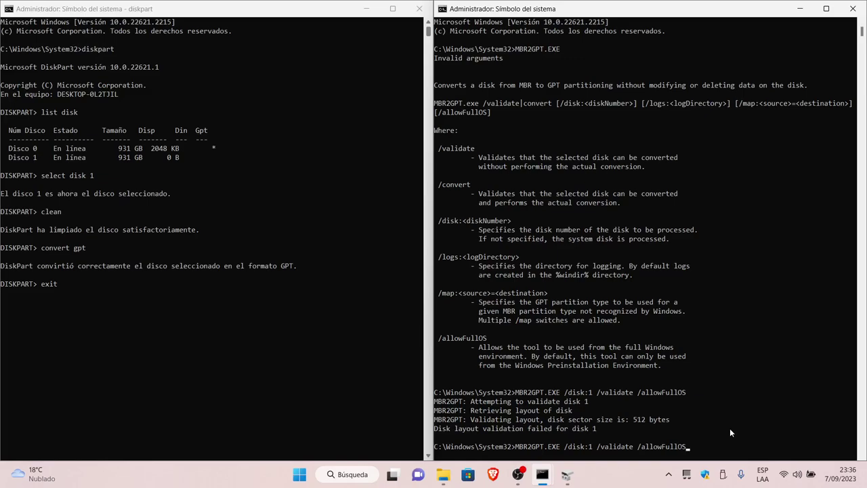
key(Return)
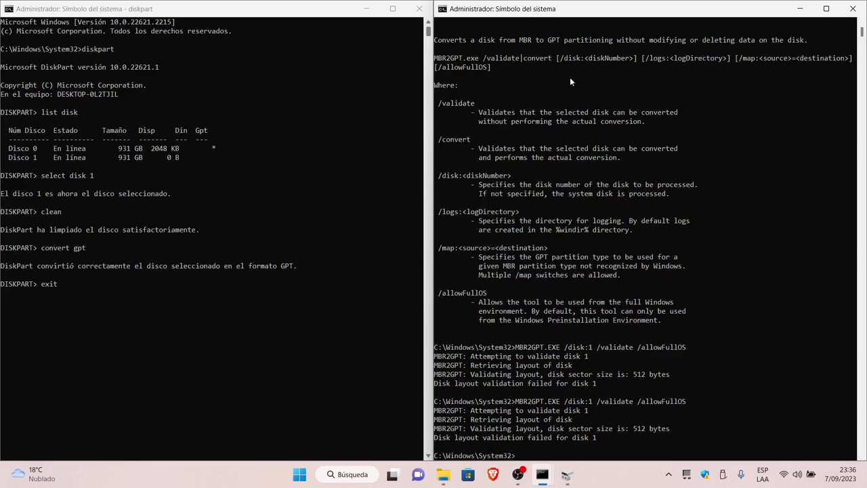
- Exit DiskPart and close its command prompt window with the exit command
click(98, 293)
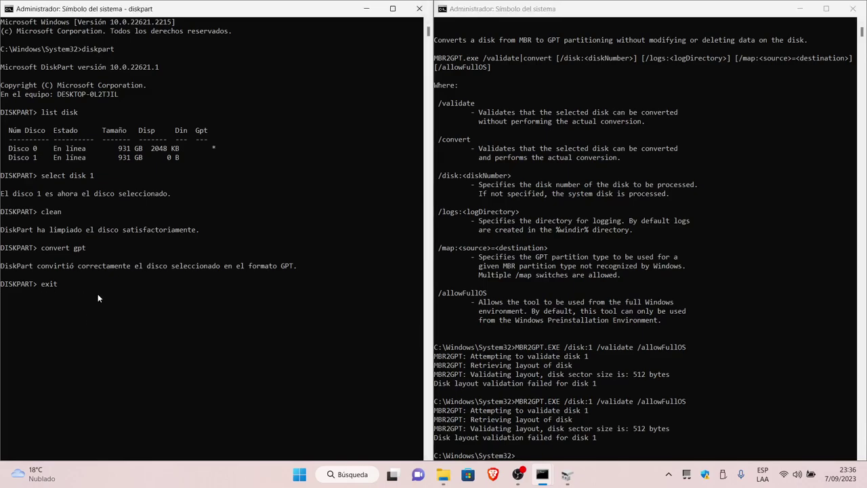
click(104, 293)
text(exit)
key(Escape)
key(Return)
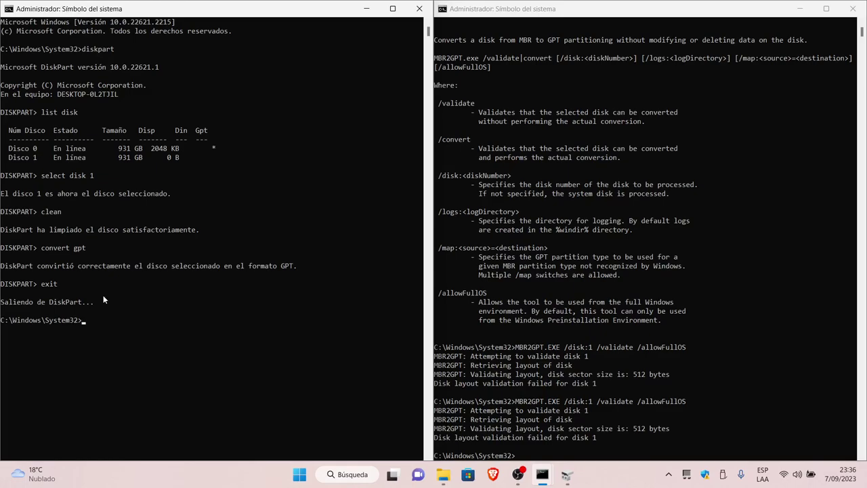
text(exit)
key(Return)
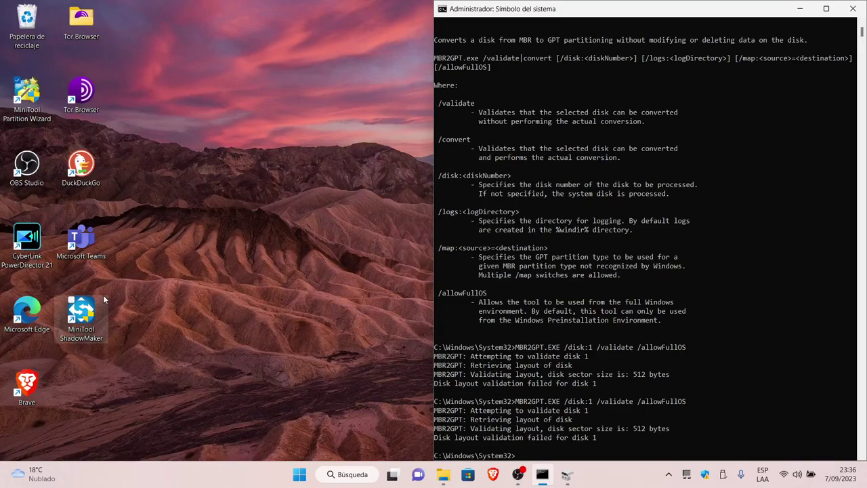
- Minimize the remaining command prompt and check the drives under Este equipo in File Explorer
click(826, 8)
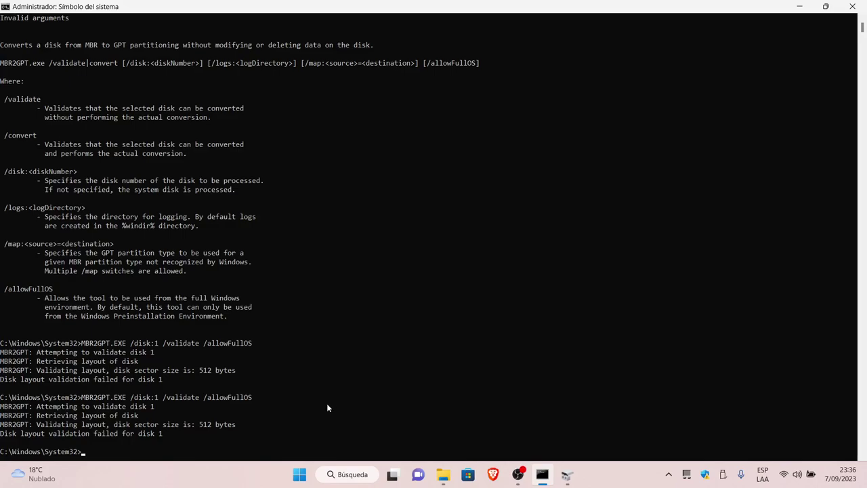
click(800, 8)
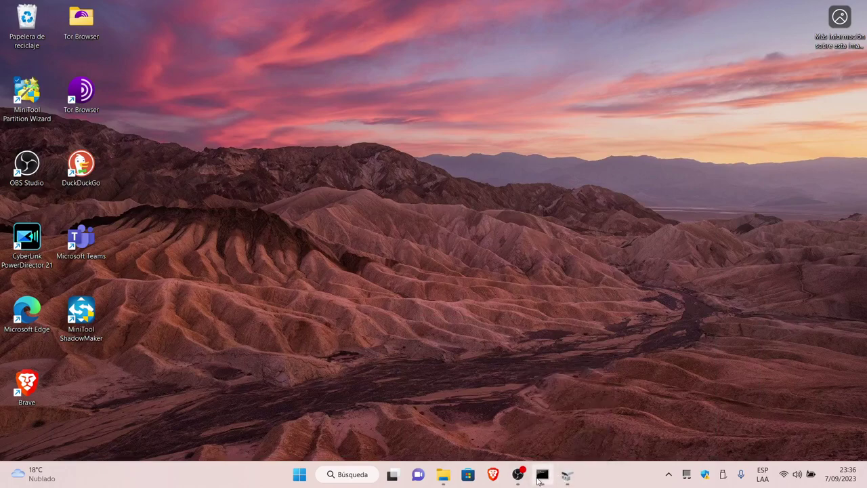
click(448, 478)
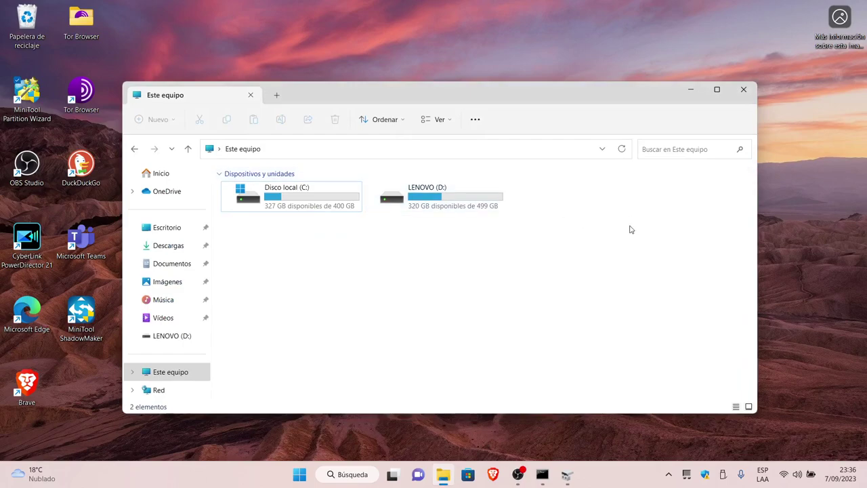
click(693, 91)
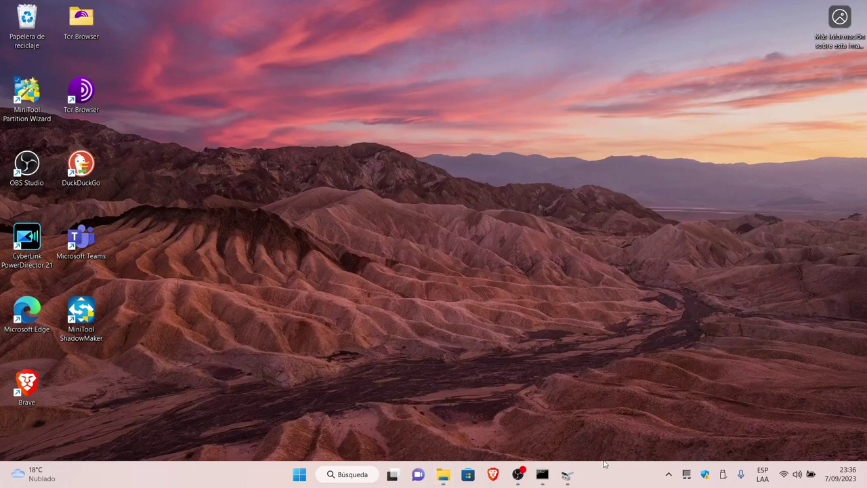
- Return to Disk Management and review the options of Disco 1 and its unallocated space
click(567, 474)
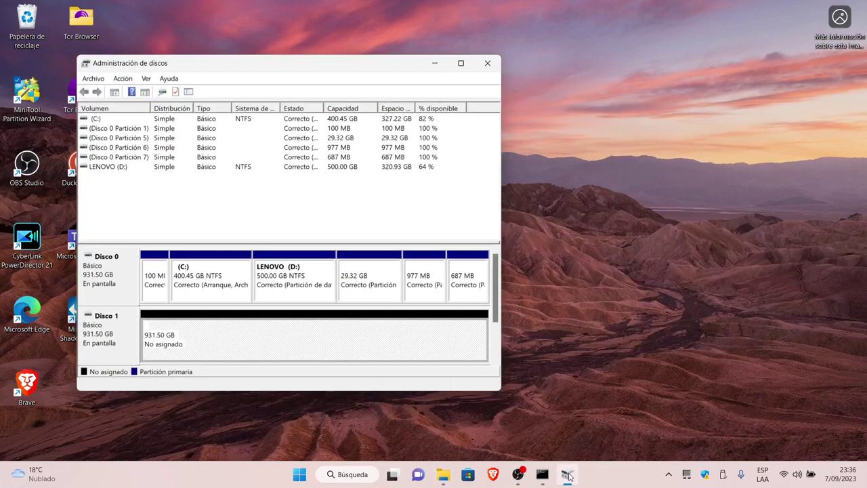
right_click(170, 339)
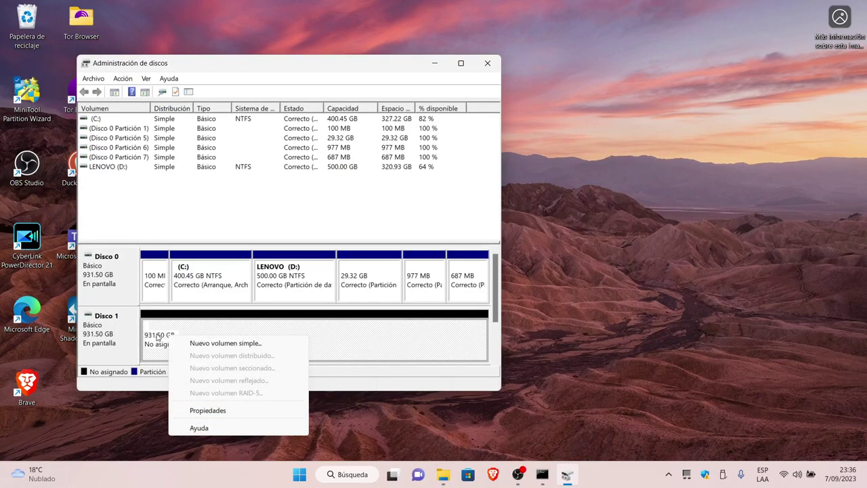
click(112, 334)
right_click(112, 334)
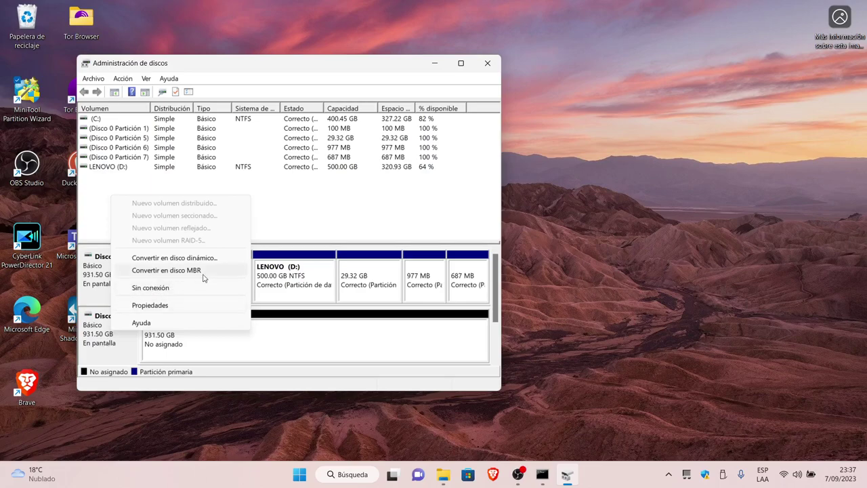
click(300, 344)
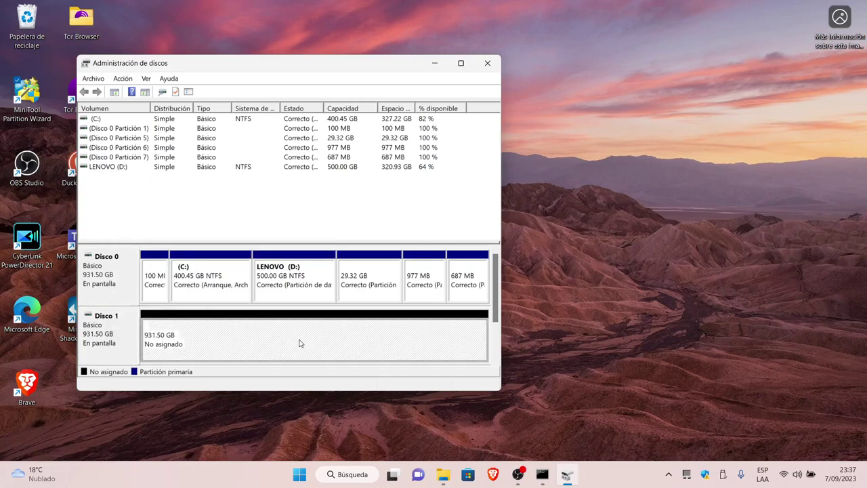
- Start a new simple volume on Disco 1's unallocated space with a size of 953852 MB and drive letter E
right_click(300, 344)
click(267, 341)
right_click(260, 343)
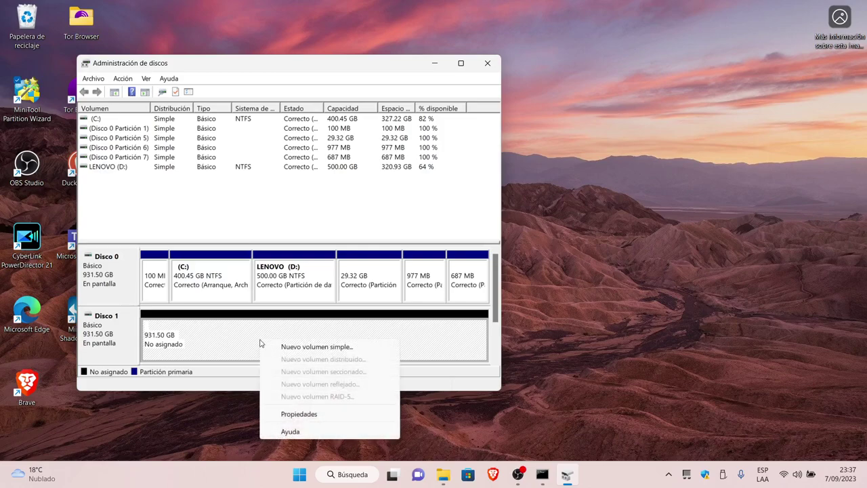
click(315, 347)
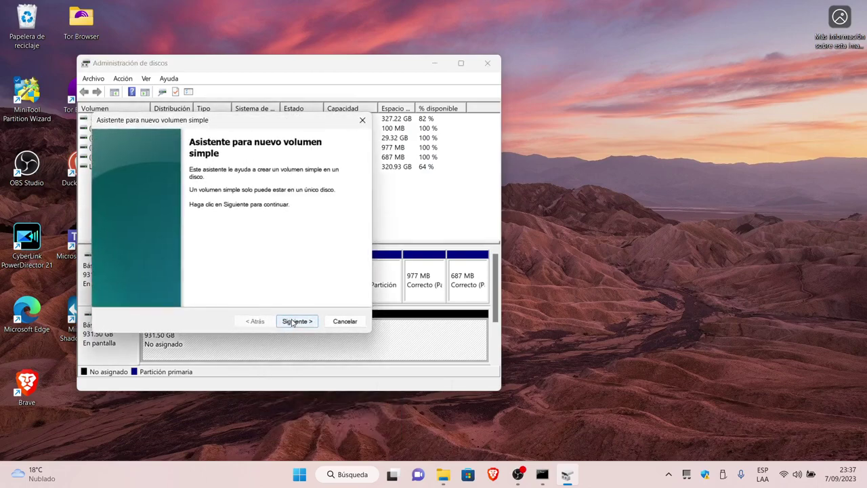
click(296, 321)
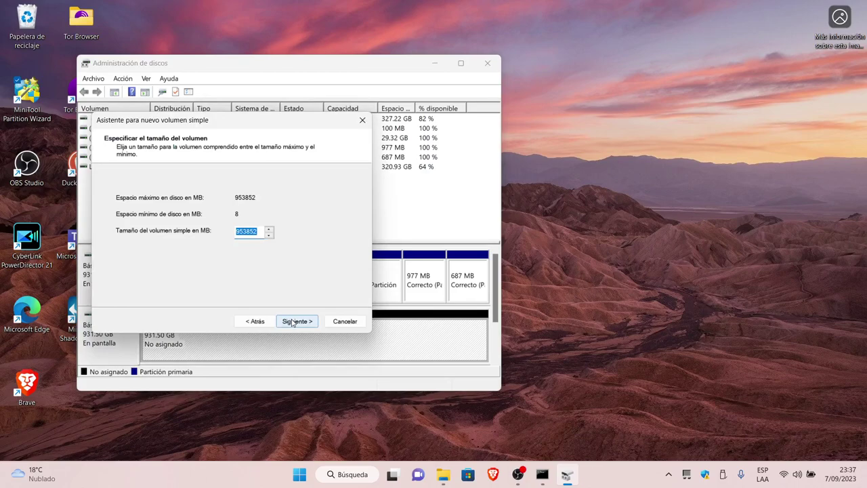
click(292, 321)
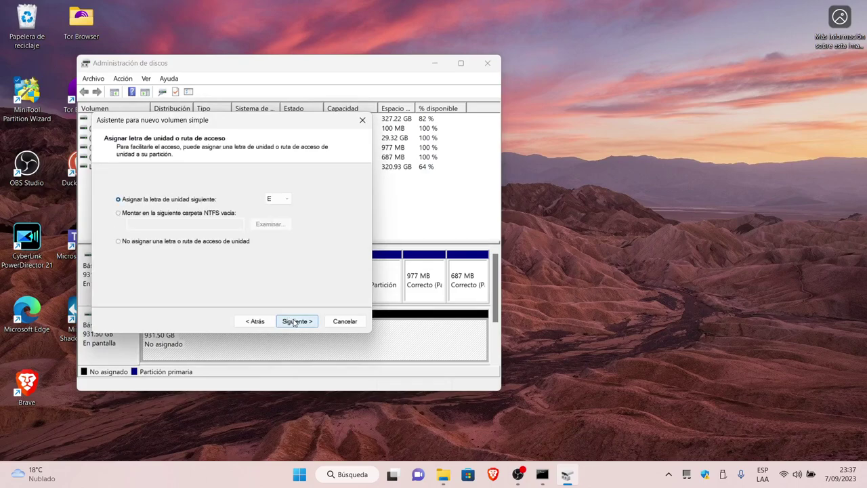
click(293, 321)
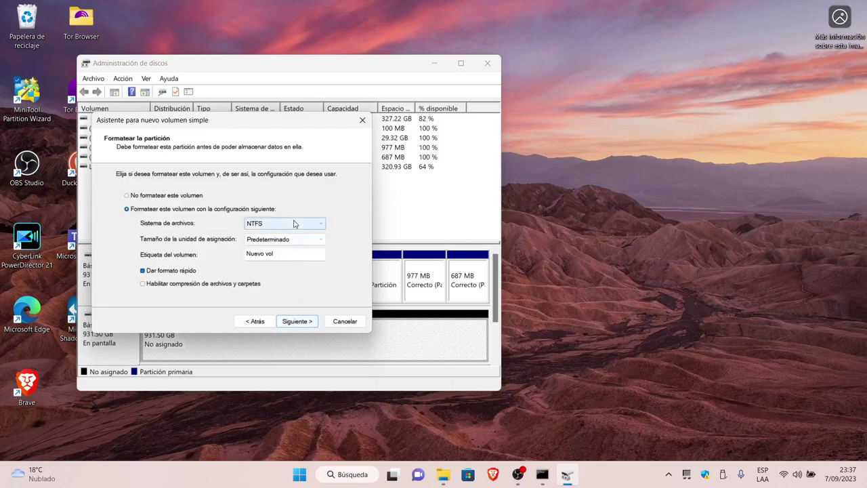
- Label the NTFS volume TOSHIBA with quick format, finish creating it and close the TOSHIBA (E:) File Explorer window
click(284, 255)
key(BackSpace)
key(BackSpace)
key(BackSpace)
key(BackSpace)
key(BackSpace)
key(BackSpace)
key(BackSpace)
key(BackSpace)
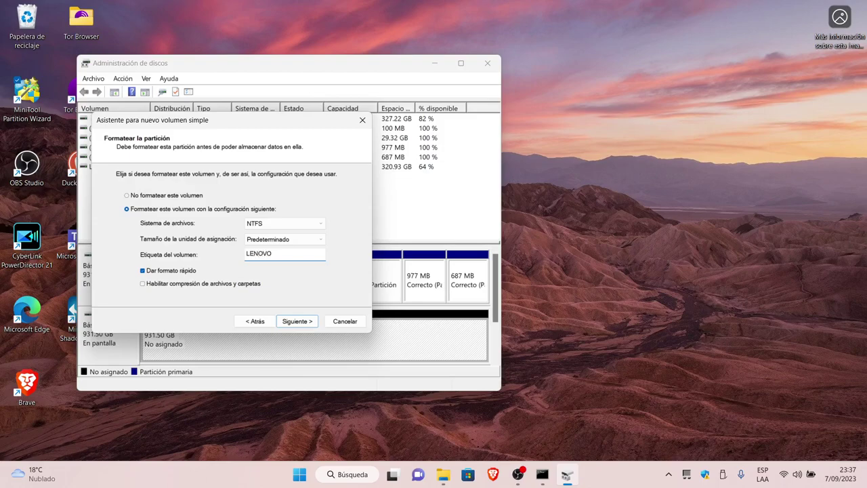
key(BackSpace)
key(BackSpace)
key(BackSpace)
key(BackSpace)
key(BackSpace)
click(295, 322)
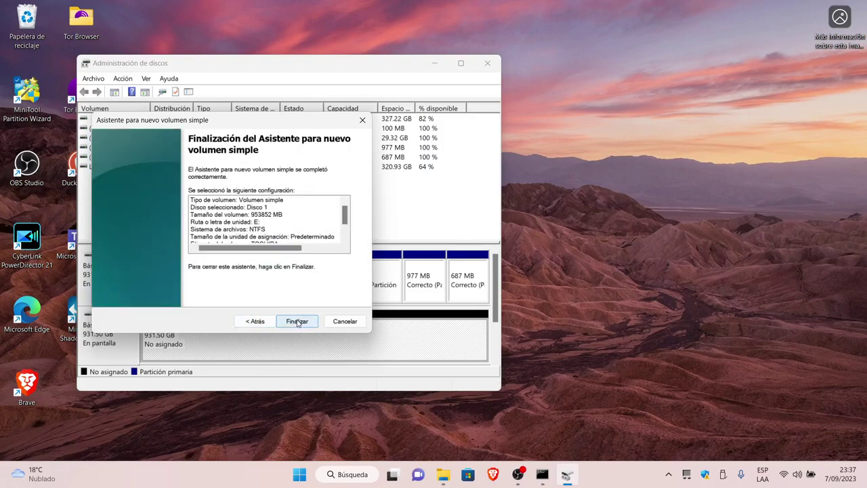
click(297, 322)
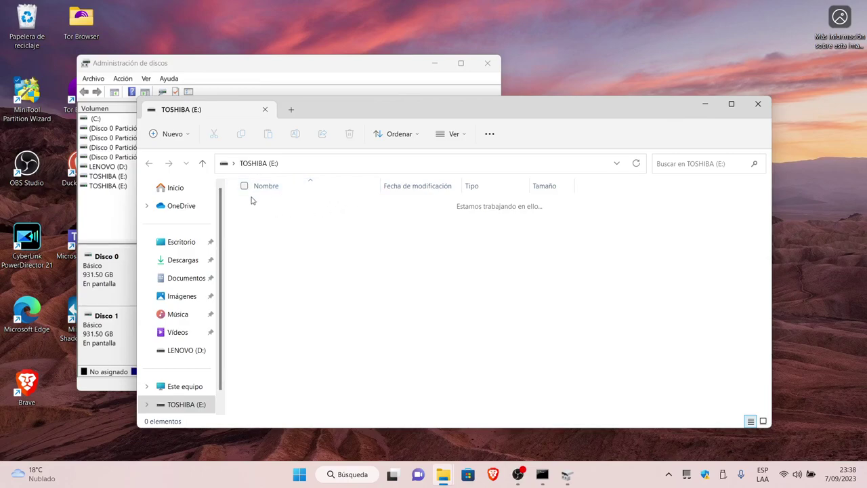
click(757, 105)
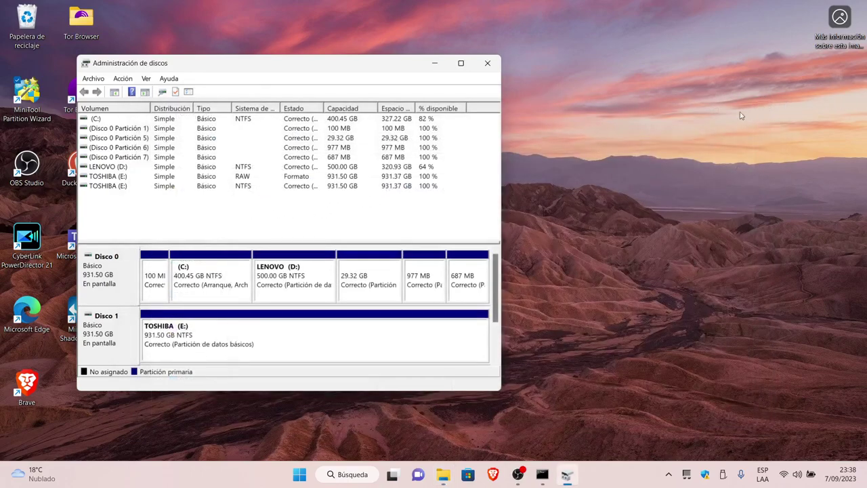
- Inspect the general properties of the TOSHIBA (E:) volume on Disco 1 and close them
click(259, 344)
right_click(257, 342)
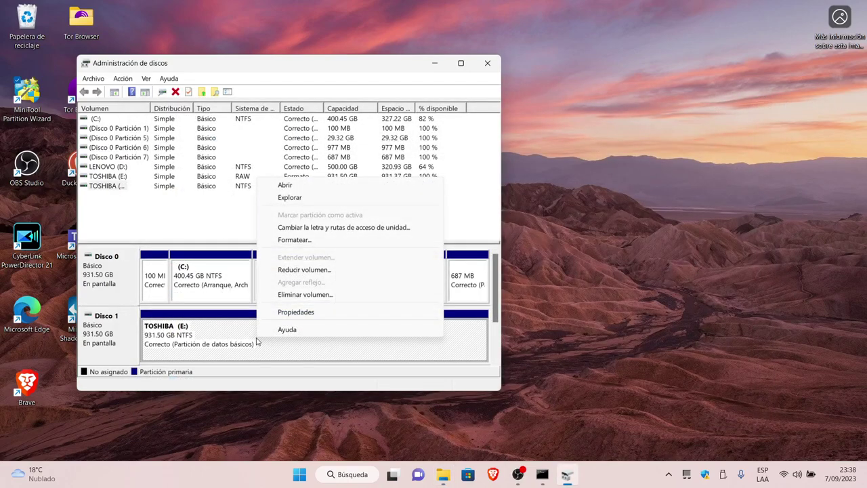
click(218, 343)
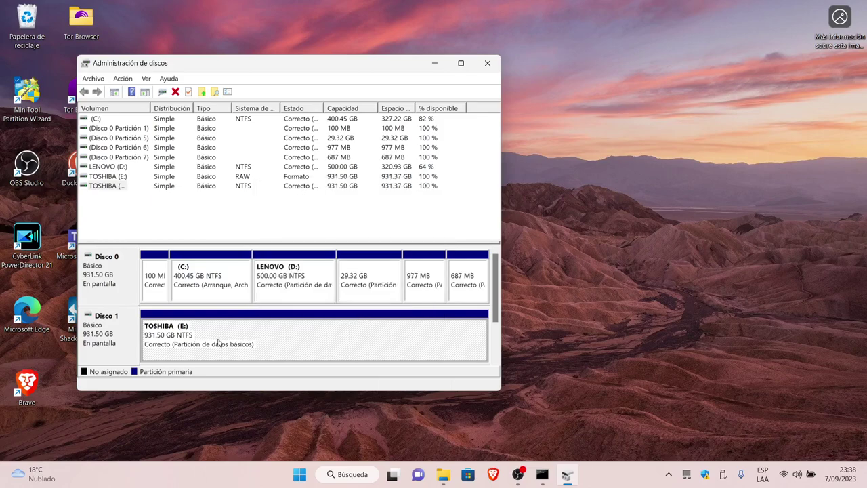
right_click(218, 342)
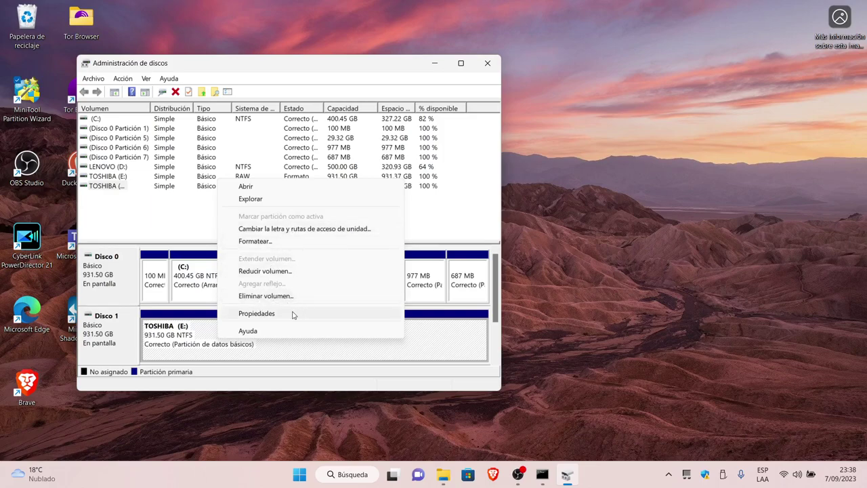
click(271, 313)
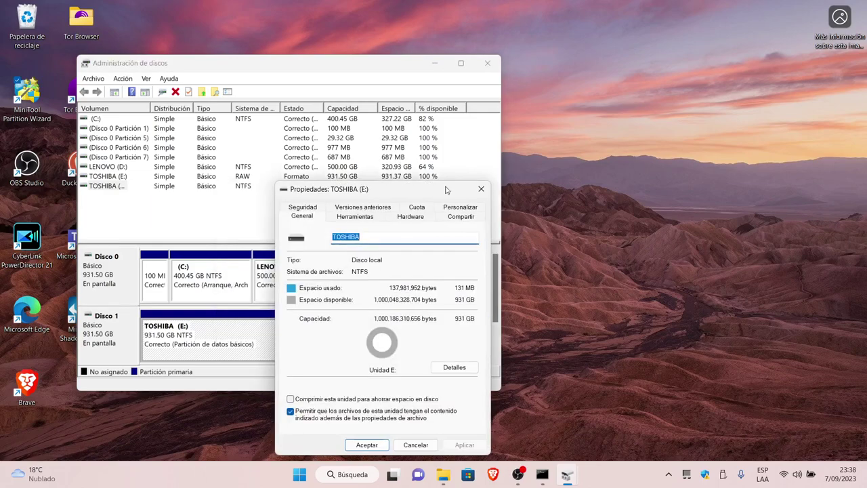
click(479, 191)
- Check the partition style of Disco 1 in the volume information of its device properties and close the dialog
click(119, 341)
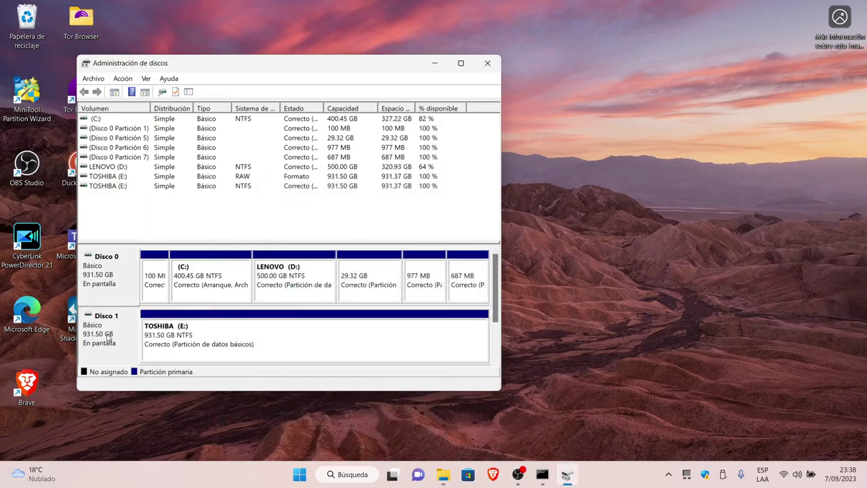
right_click(107, 339)
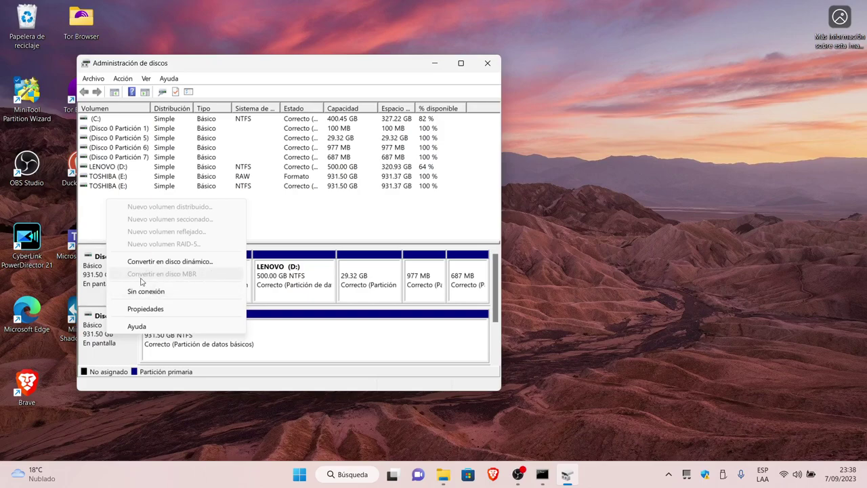
click(100, 341)
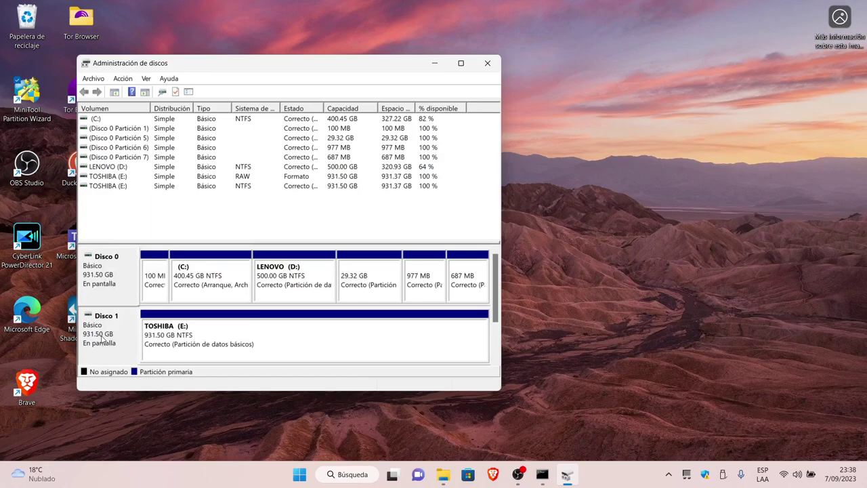
right_click(102, 341)
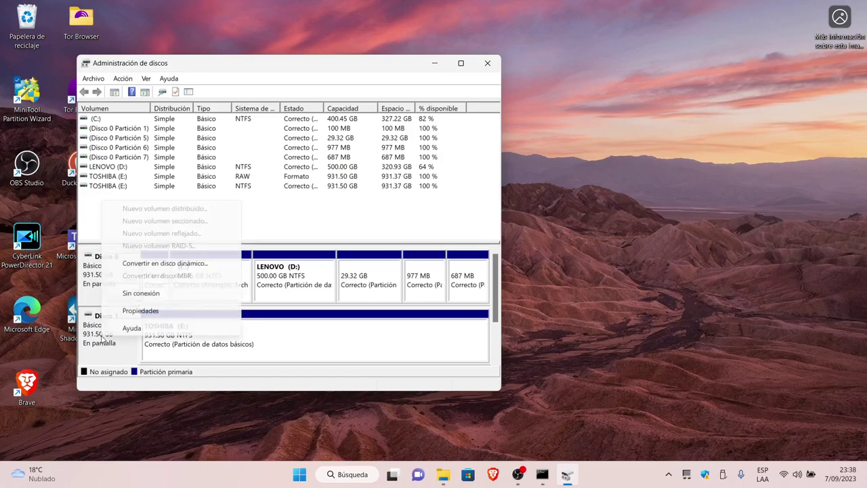
click(142, 311)
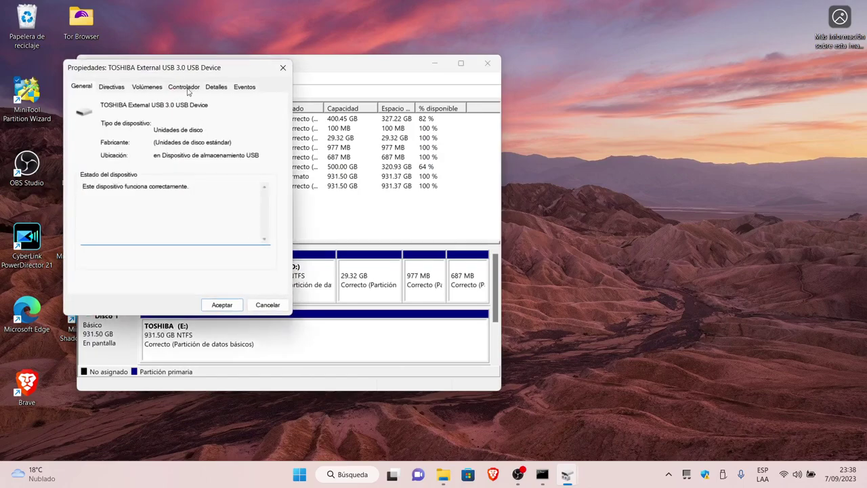
click(152, 89)
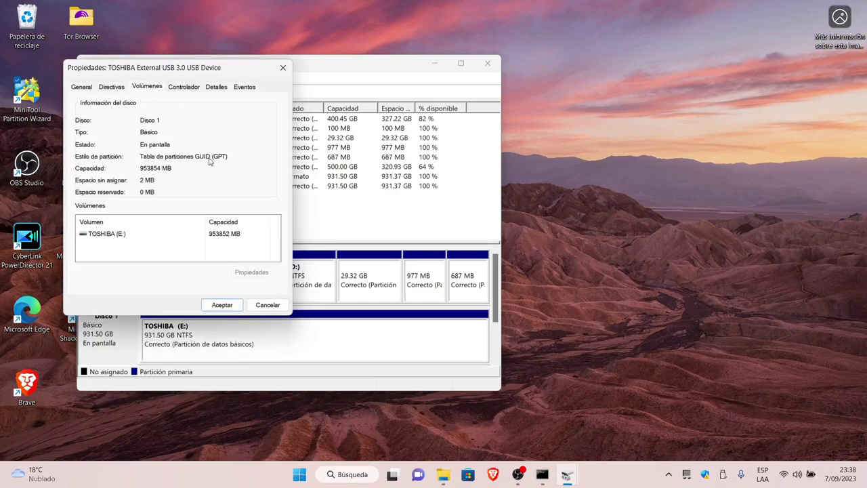
click(268, 305)
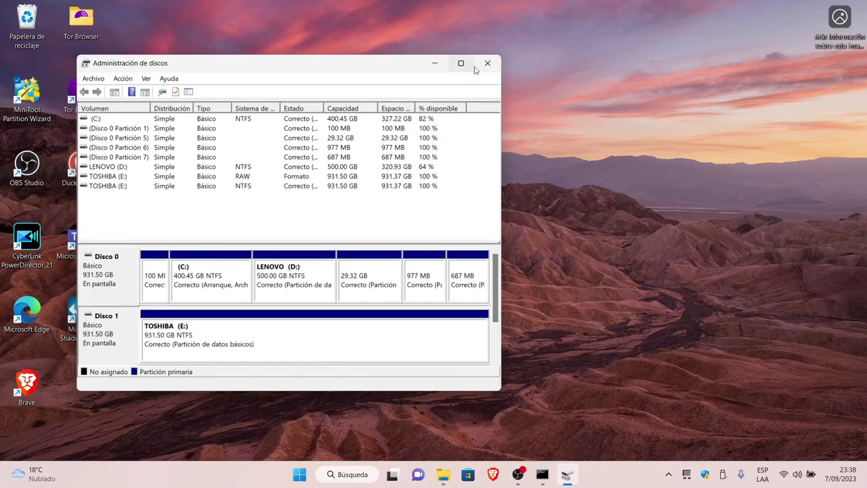
- Minimize Disk Management and check the drives listed under Este equipo in File Explorer
click(439, 64)
click(565, 477)
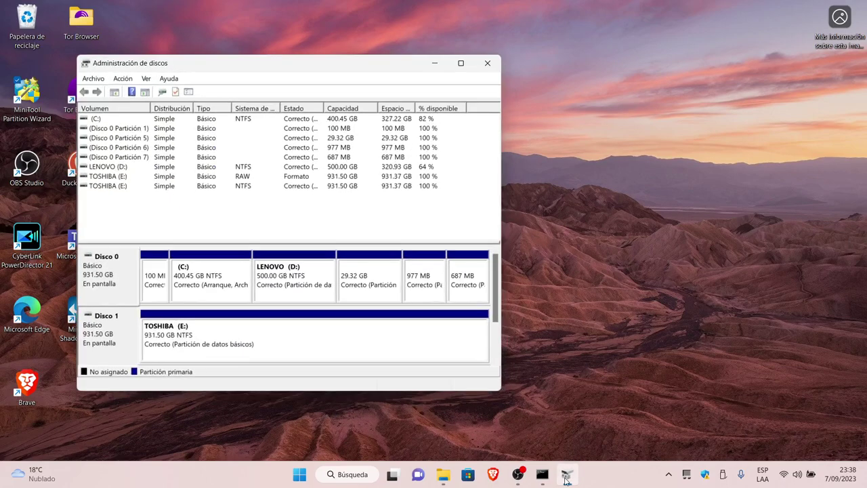
click(435, 64)
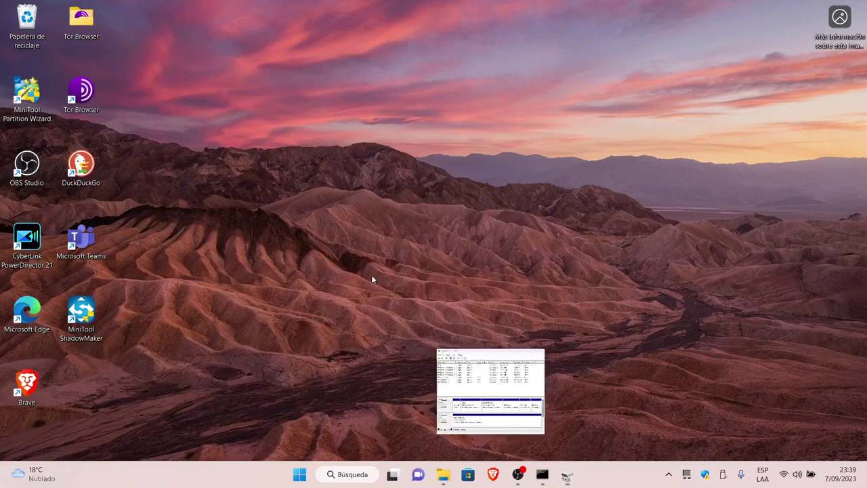
click(541, 477)
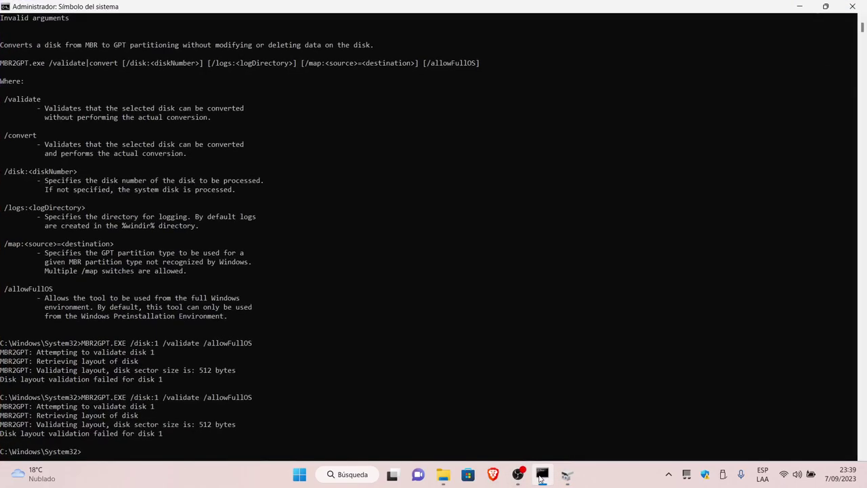
click(540, 477)
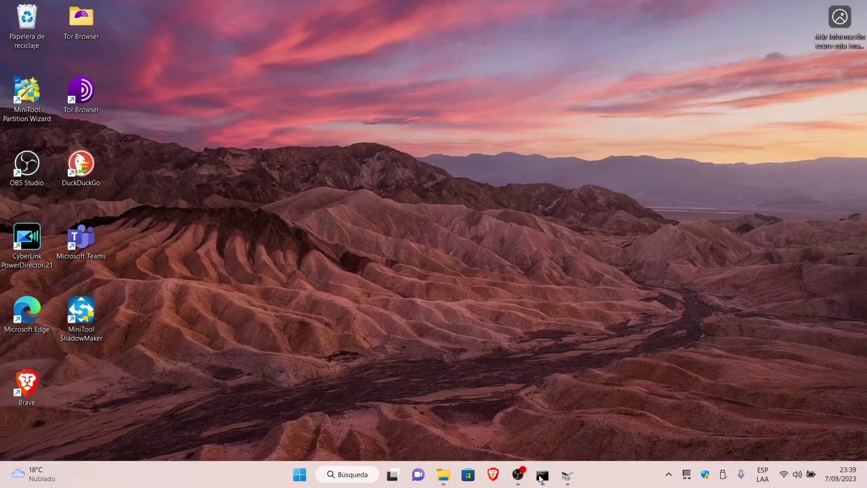
click(443, 475)
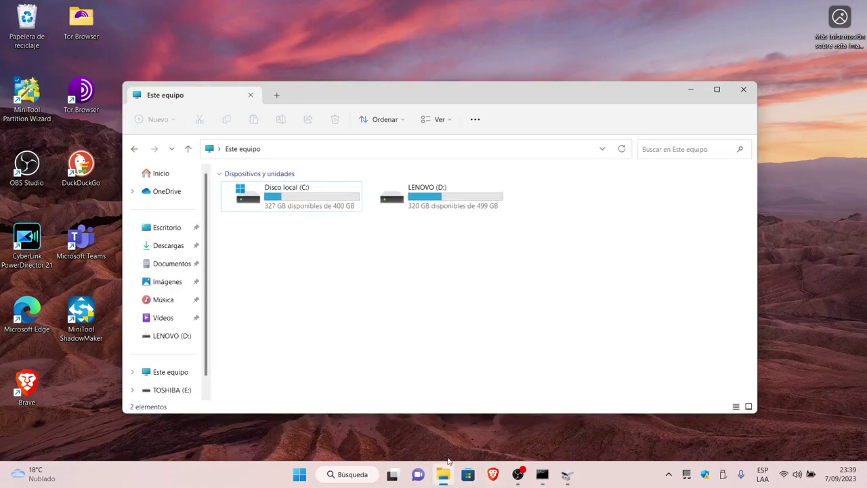
click(452, 196)
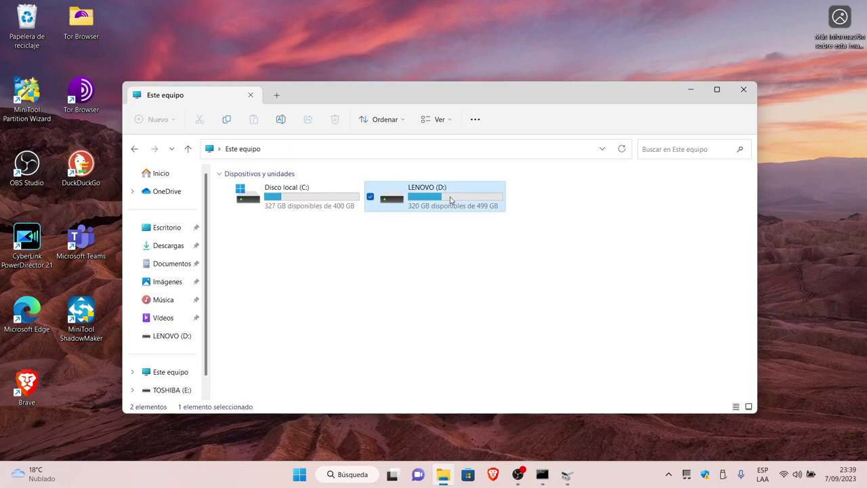
- Compare against the TOSHIBA (E:) volume in Disk Management and minimize that window again
click(565, 478)
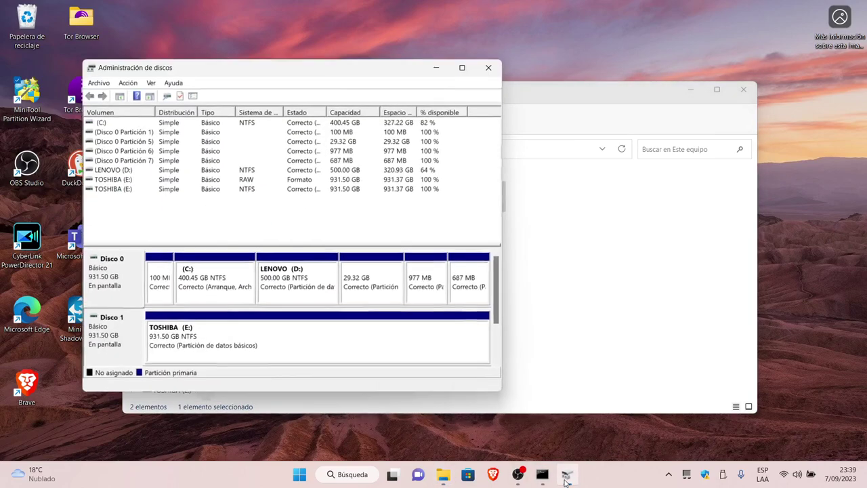
click(263, 332)
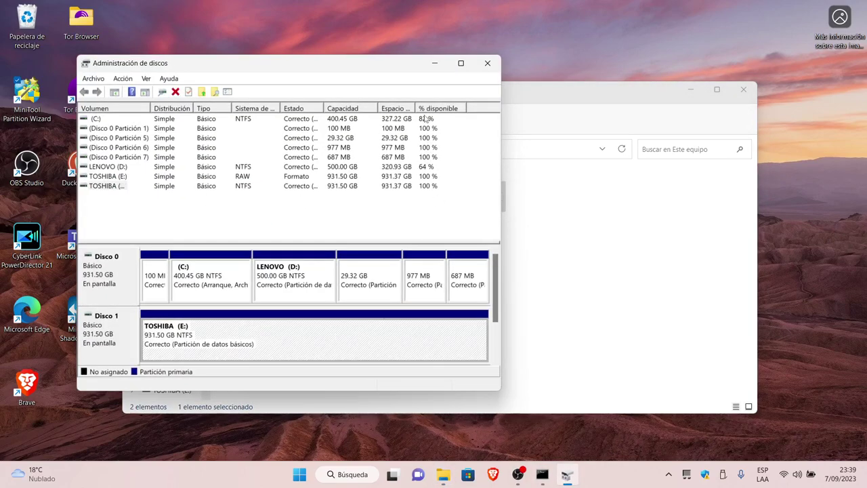
click(435, 63)
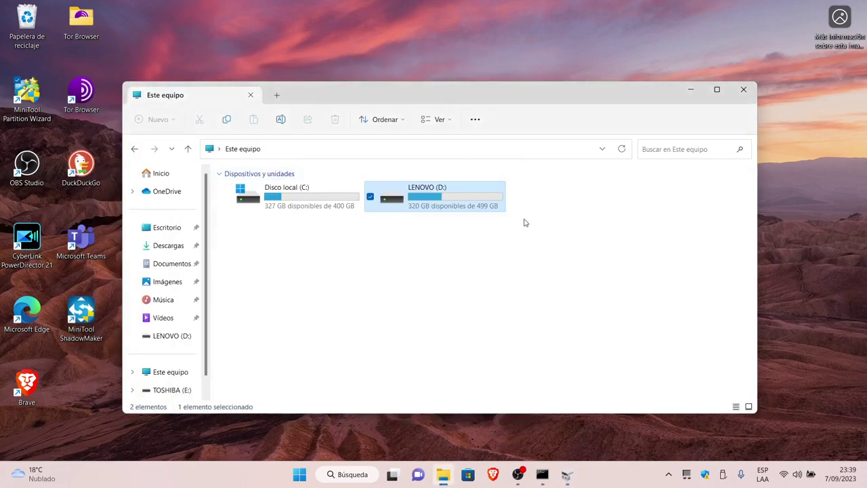
- Refresh the drive list under Este equipo
right_click(587, 213)
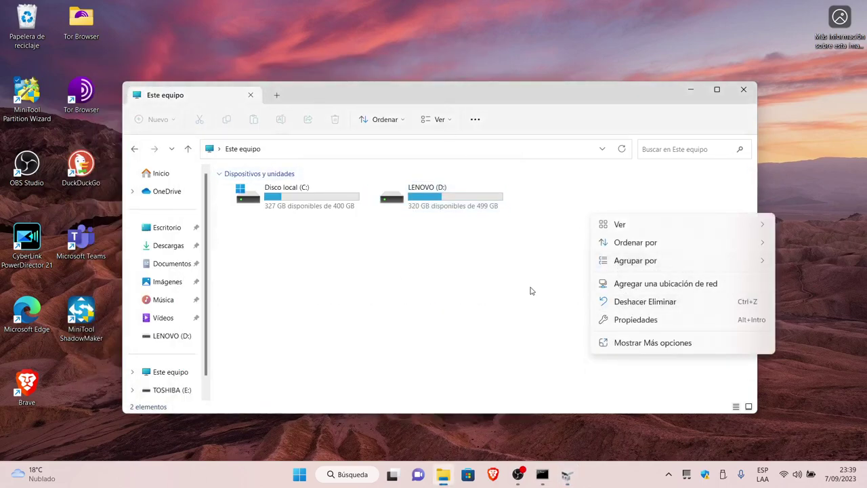
click(610, 342)
click(671, 390)
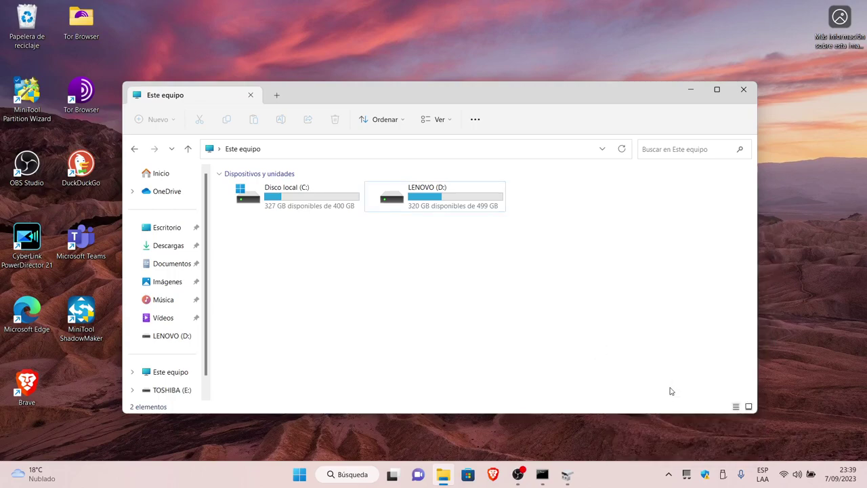
right_click(531, 263)
click(460, 285)
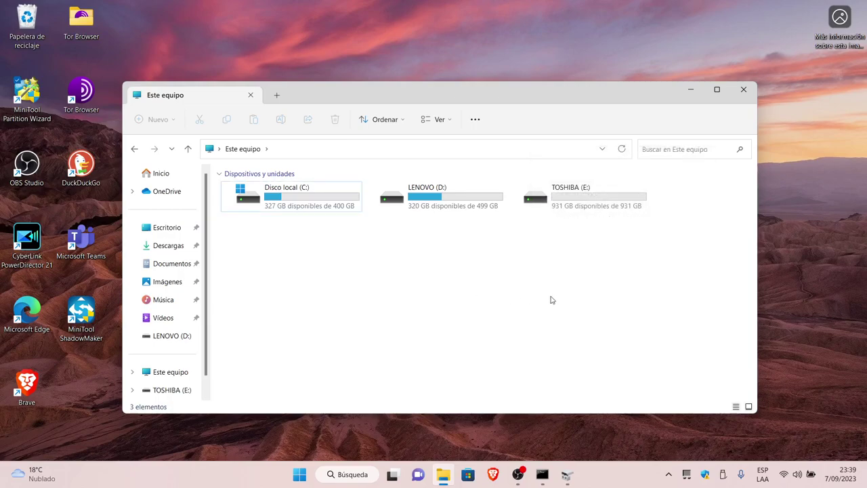
right_click(573, 276)
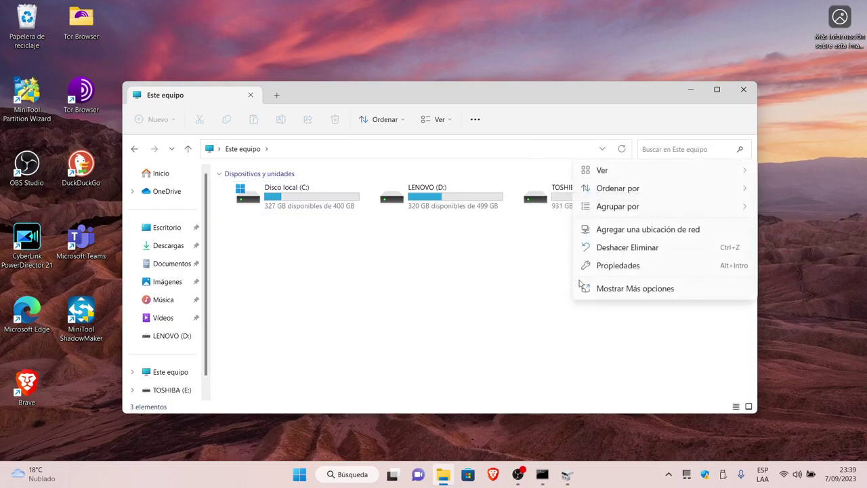
click(648, 293)
click(694, 339)
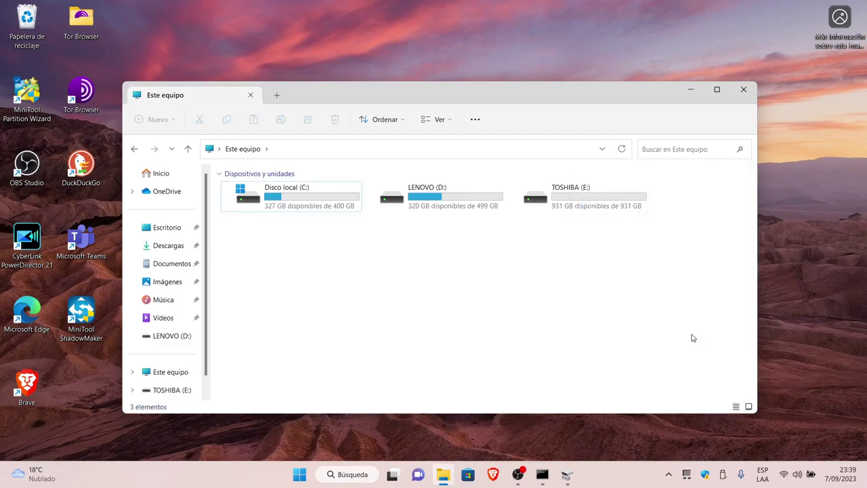
- Look inside the TOSHIBA (E:) drive, return to Este equipo and minimize File Explorer
double_click(589, 206)
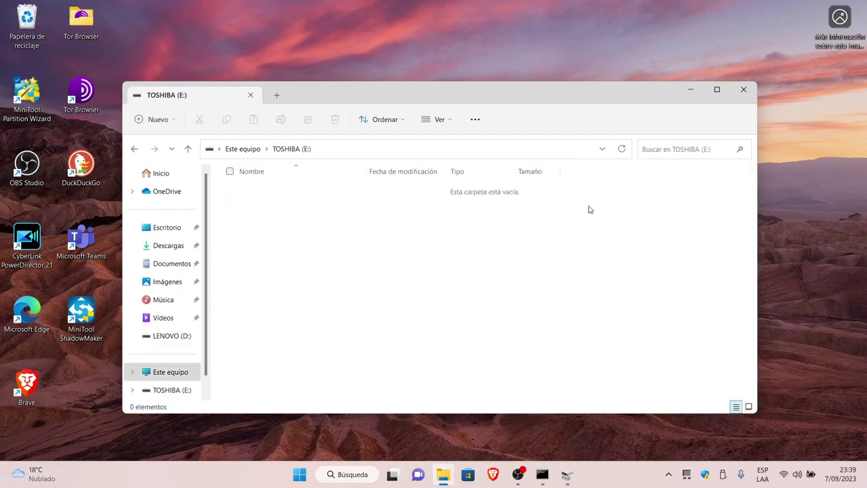
click(135, 150)
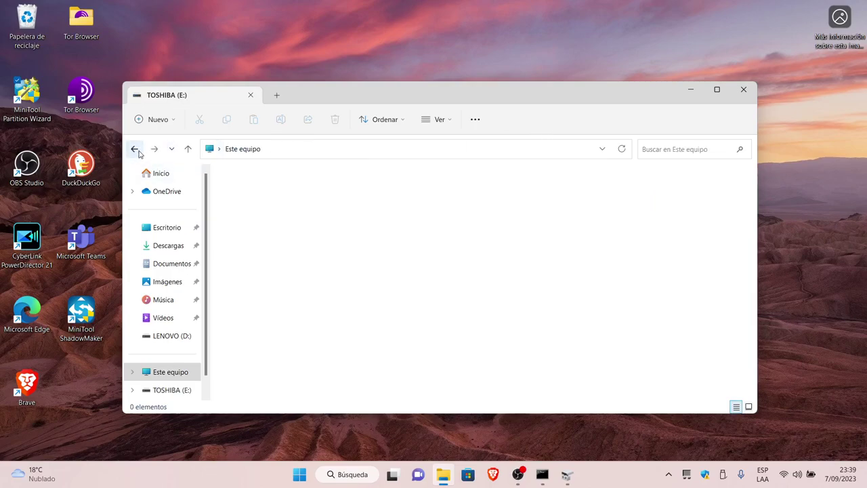
click(689, 90)
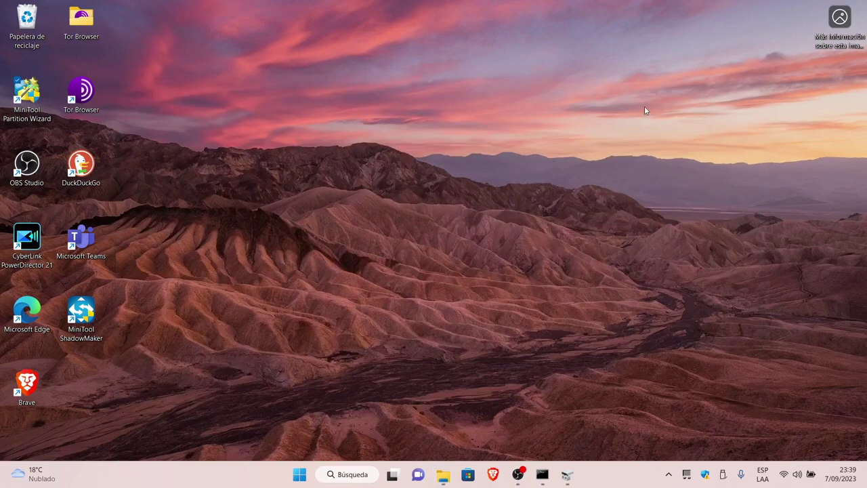
- Switch to the administrator command prompt and rerun MBR2GPT.EXE /disk:1 /validate /allowFullOS
click(567, 475)
click(566, 474)
click(542, 474)
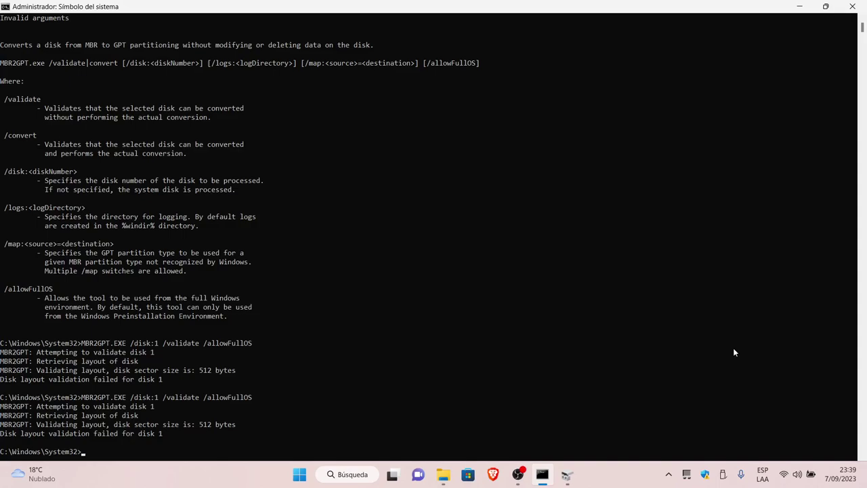
key(Up)
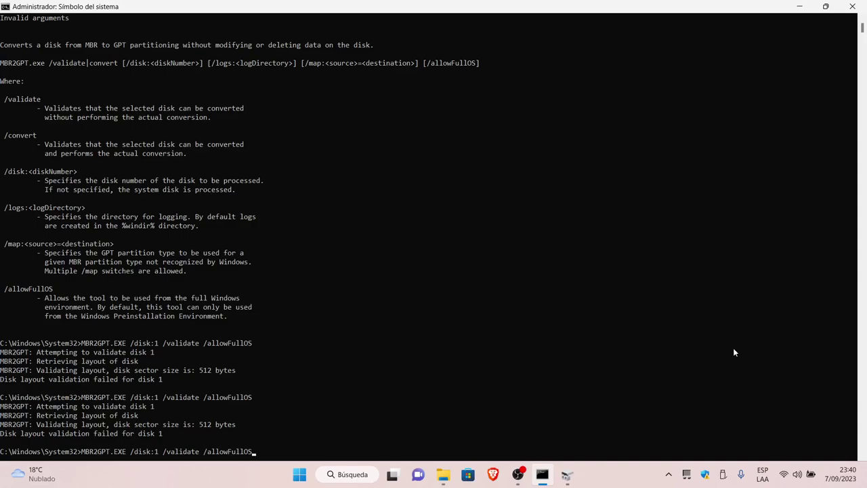
key(Return)
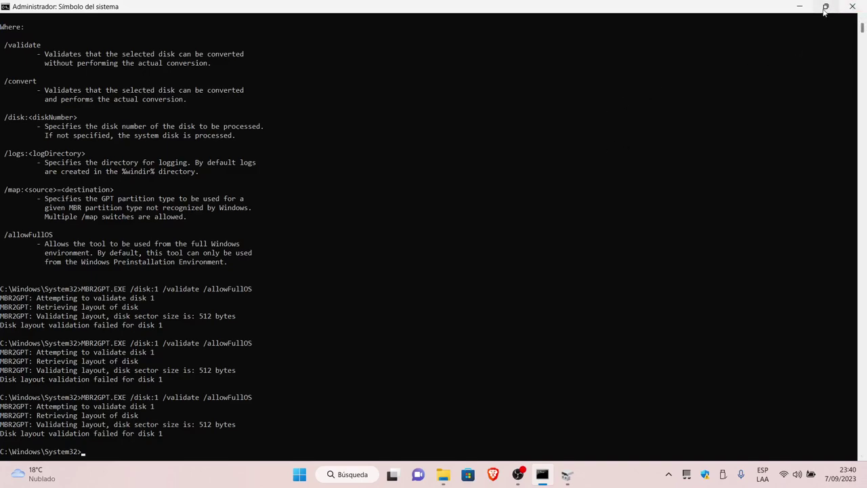
- Quit the command prompt with the exit command and close Disk Management
text(EXI)
key(BackSpace)
key(BackSpace)
key(BackSpace)
text(exit)
key(Return)
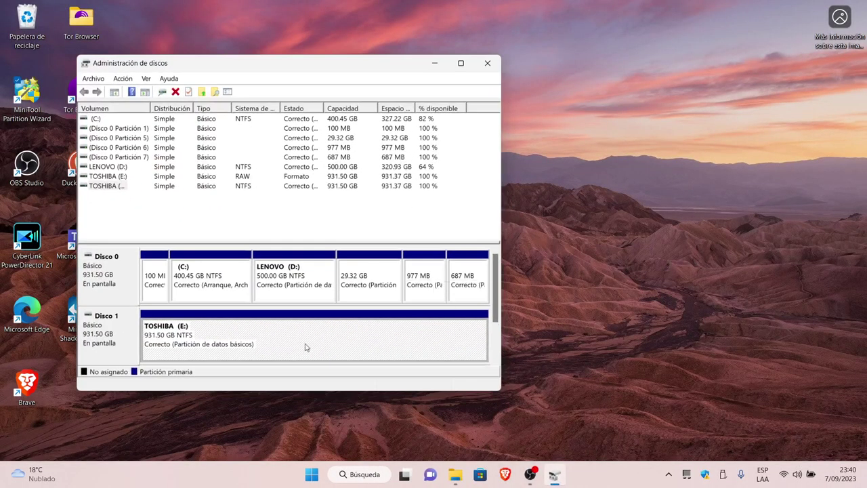
click(487, 64)
click(542, 477)
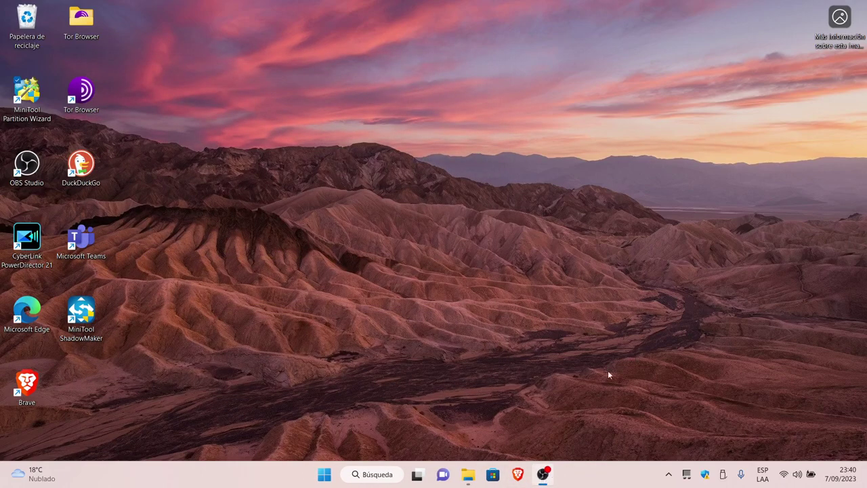
click(544, 477)
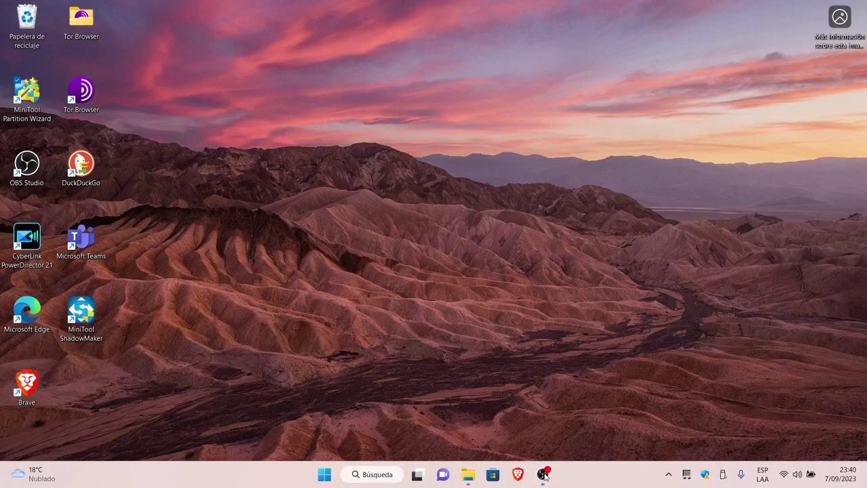